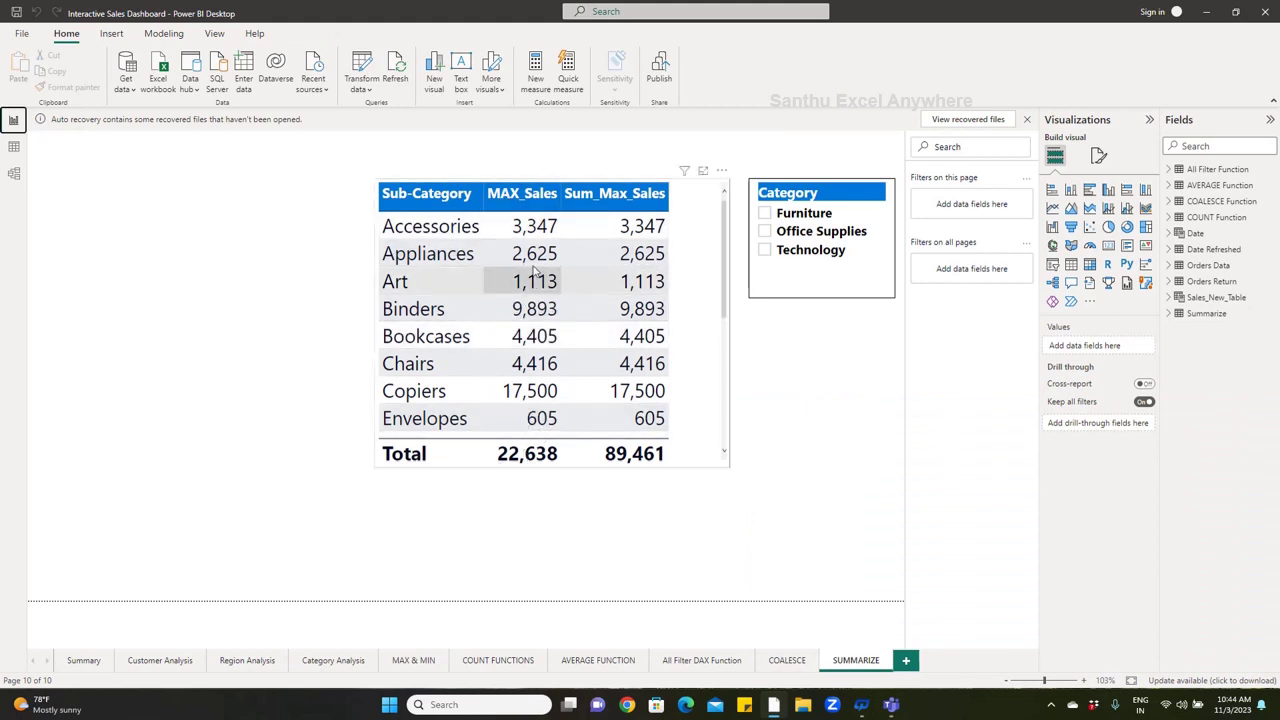
Step: Review the Sub-Category table's MAX_Sales and Sum_Max_Sales values, then bring up the Summarize table
scroll(537, 234, down, 2)
scroll(537, 260, down, 1)
scroll(520, 300, down, 3)
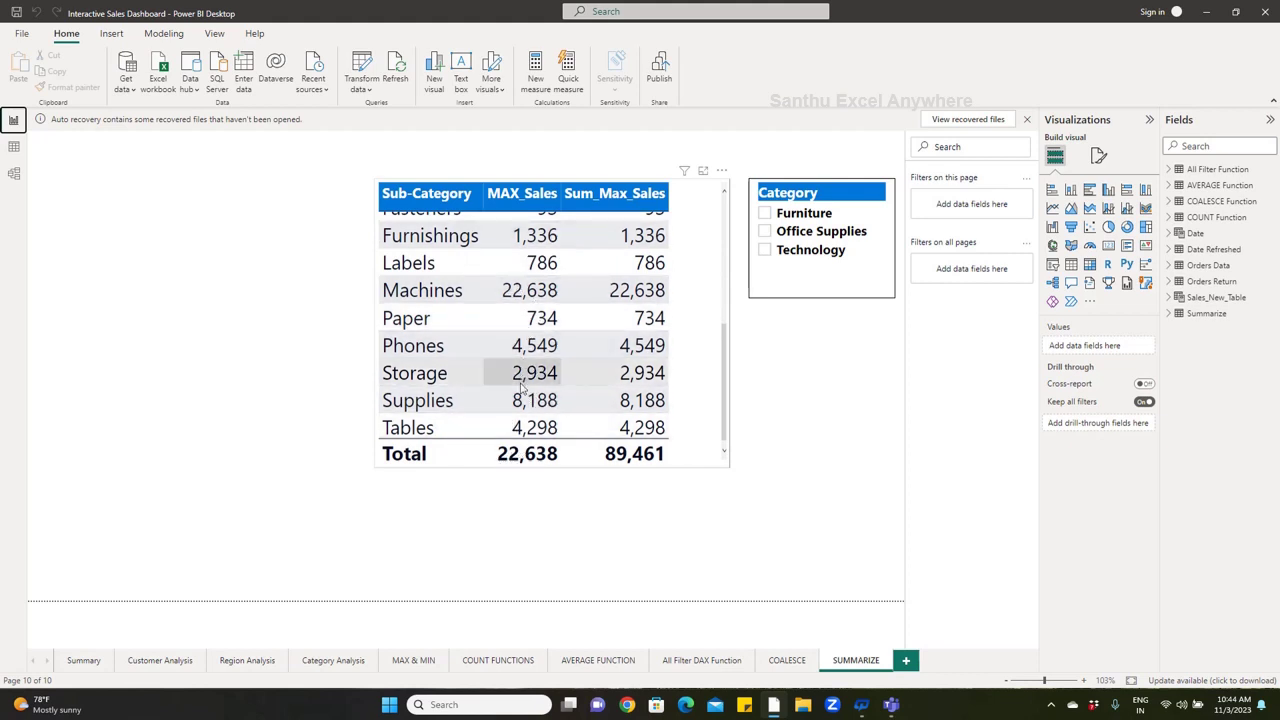
scroll(592, 231, up, 2)
scroll(594, 250, up, 1)
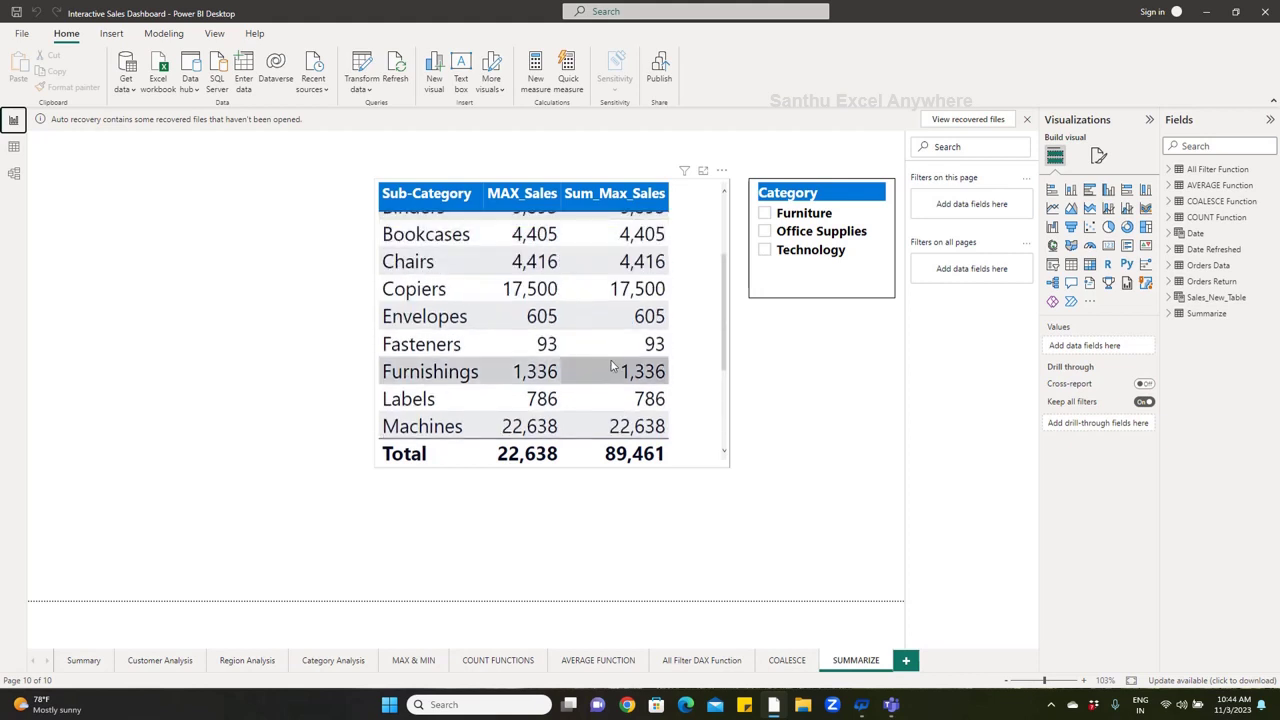
scroll(612, 366, up, 3)
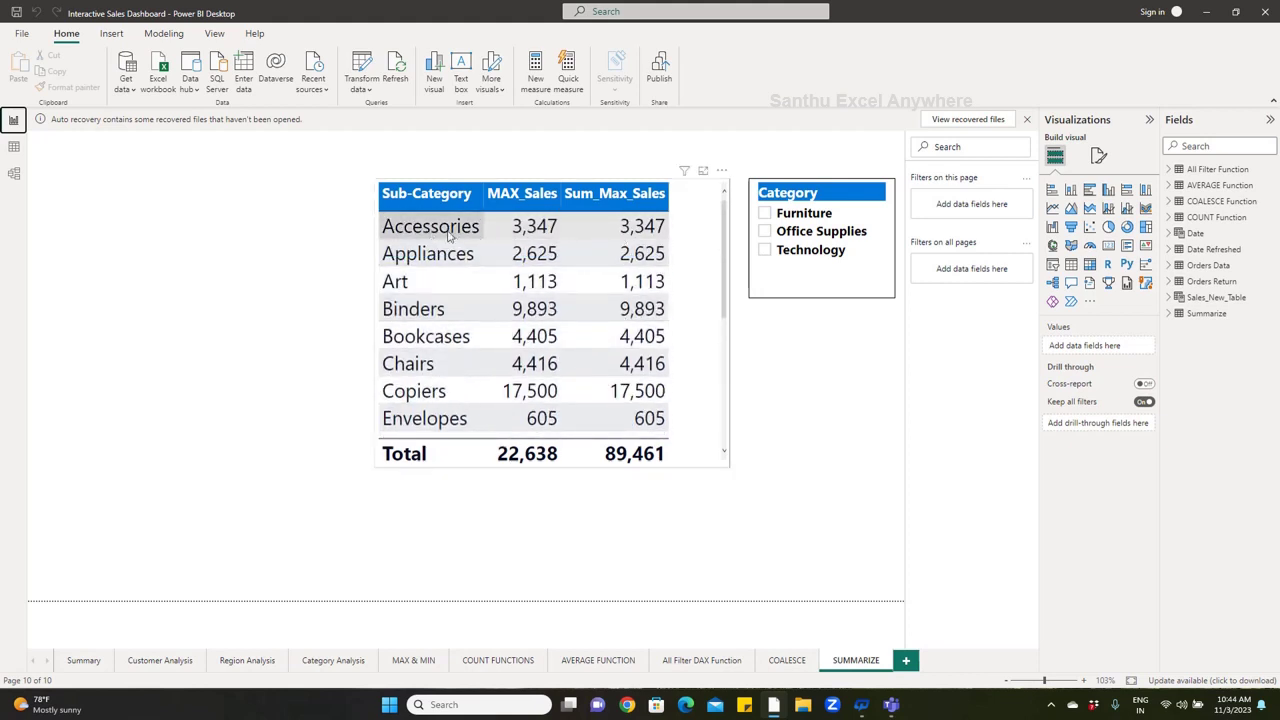
scroll(615, 320, down, 5)
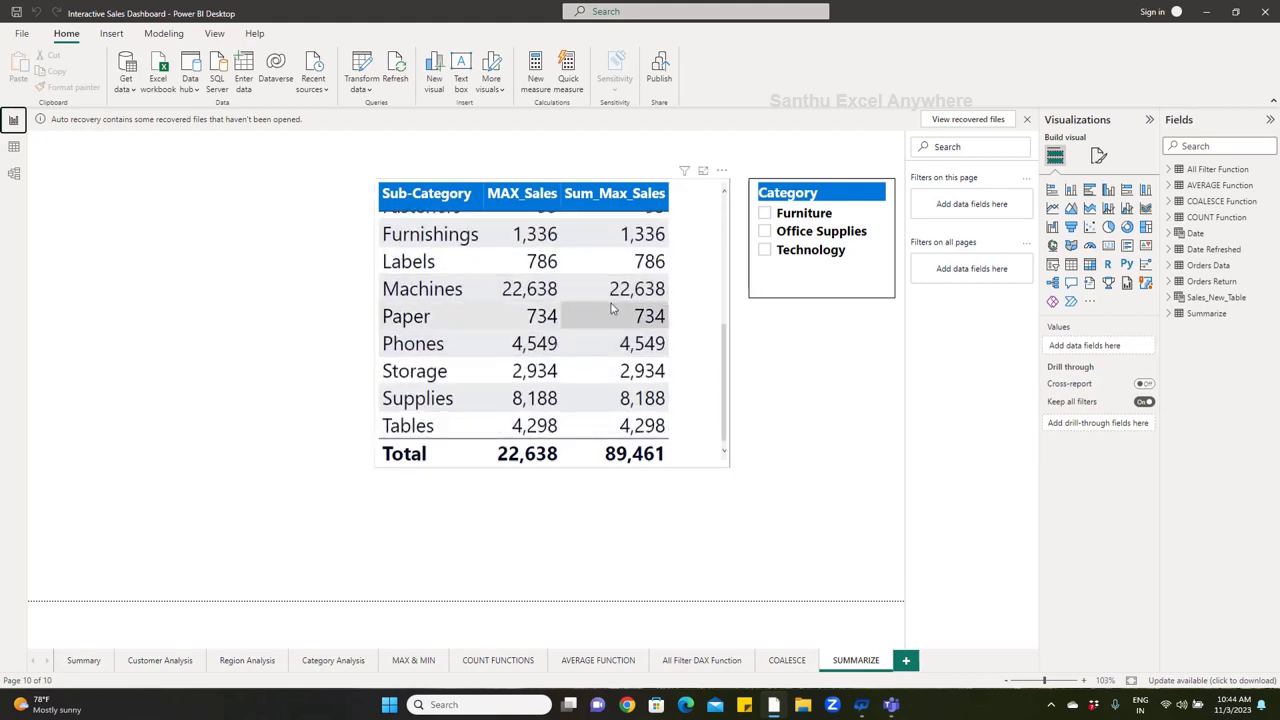
click(615, 468)
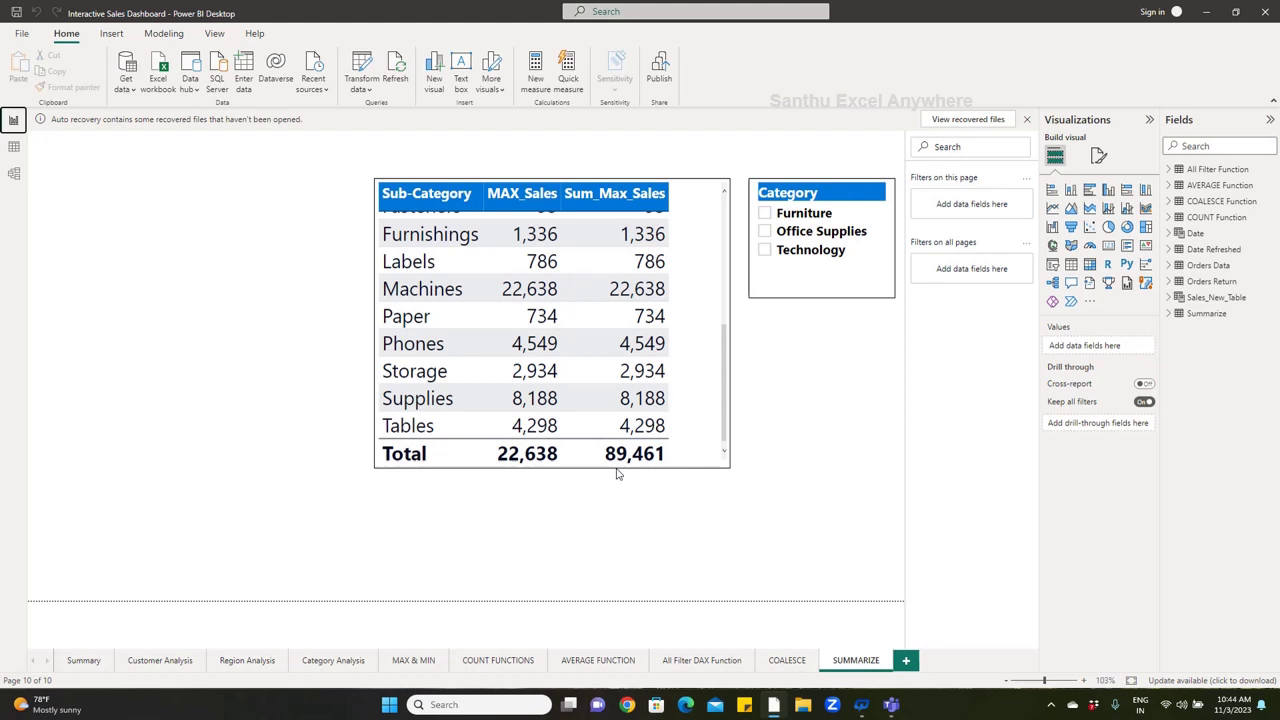
click(1200, 318)
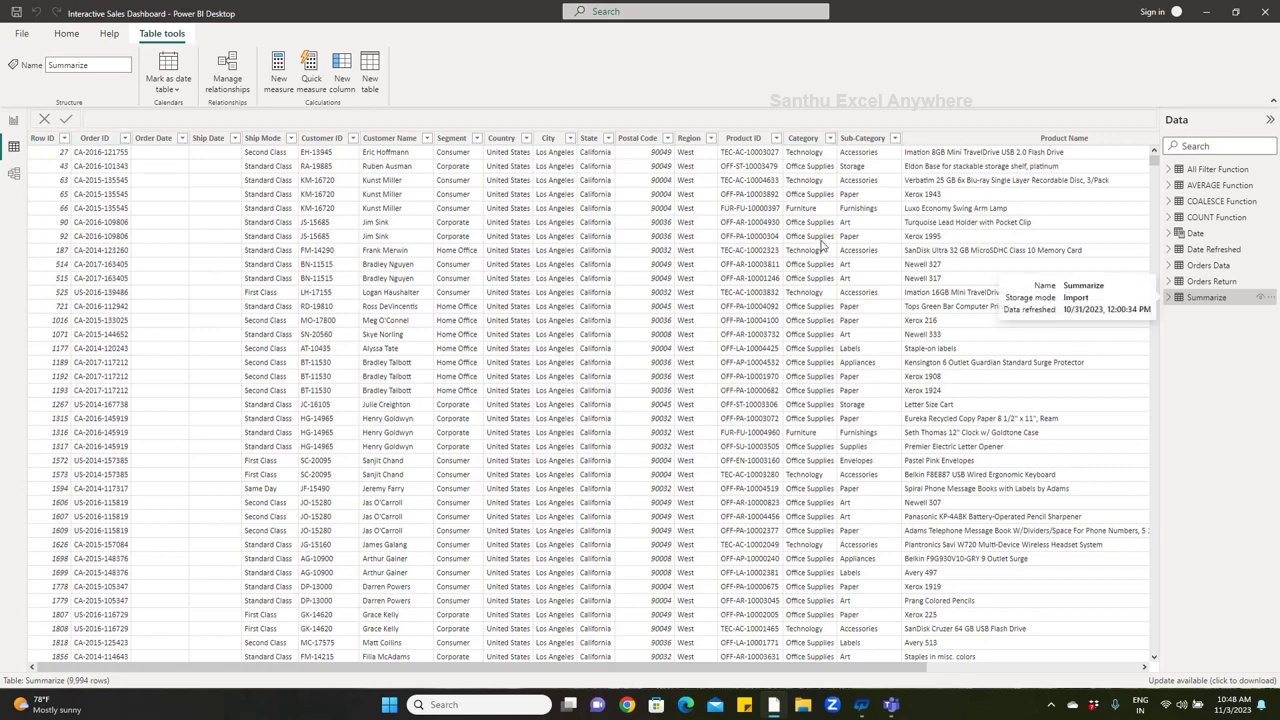
Step: Scroll the Summarize table horizontally to inspect its order data columns
drag(650, 666, 864, 666)
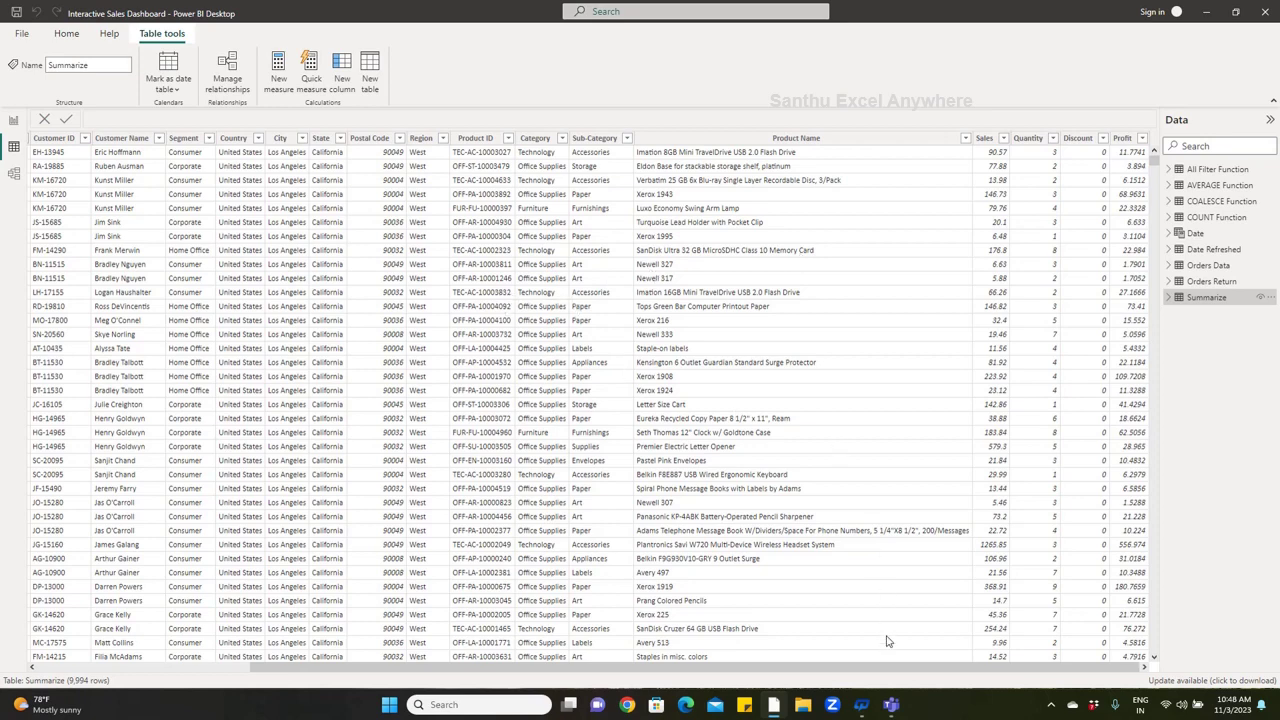
mouse_move(886, 668)
mouse_down()
mouse_move(563, 668)
mouse_move(940, 663)
mouse_up()
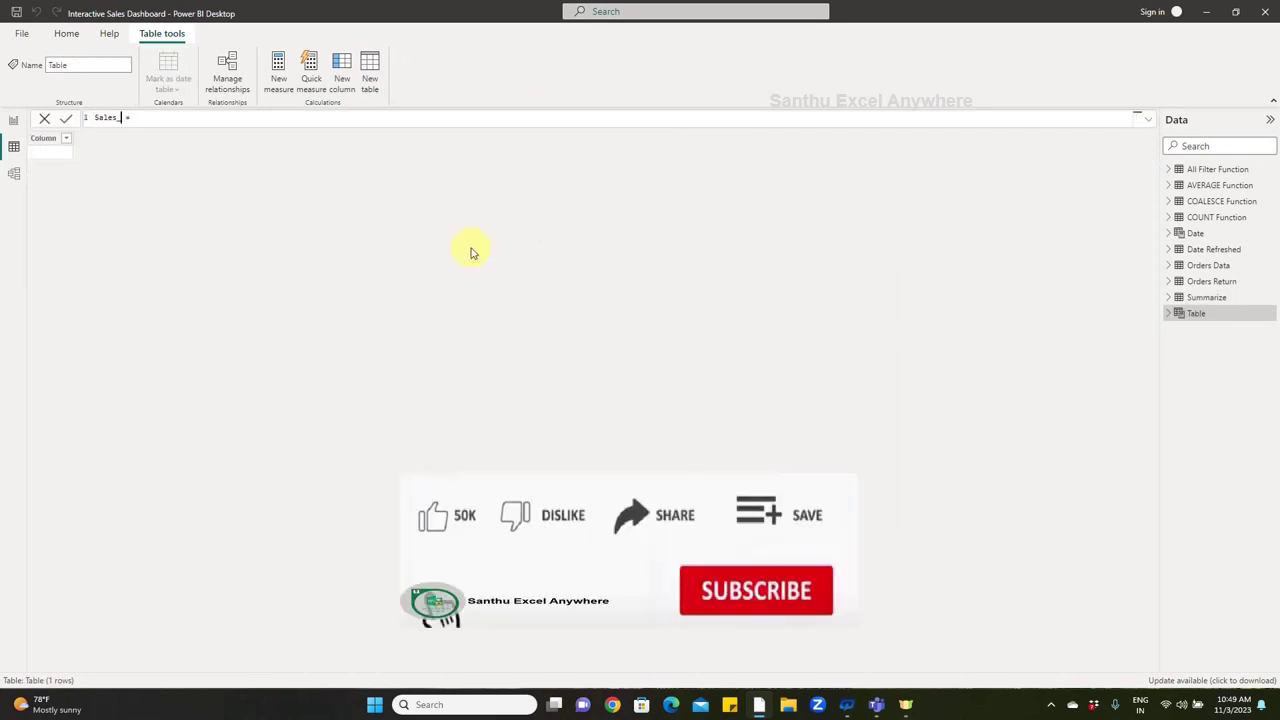
Step: Begin the Sales_Summary formula as SUMMARIZE over the 'Summarize' table
text(Summary = )
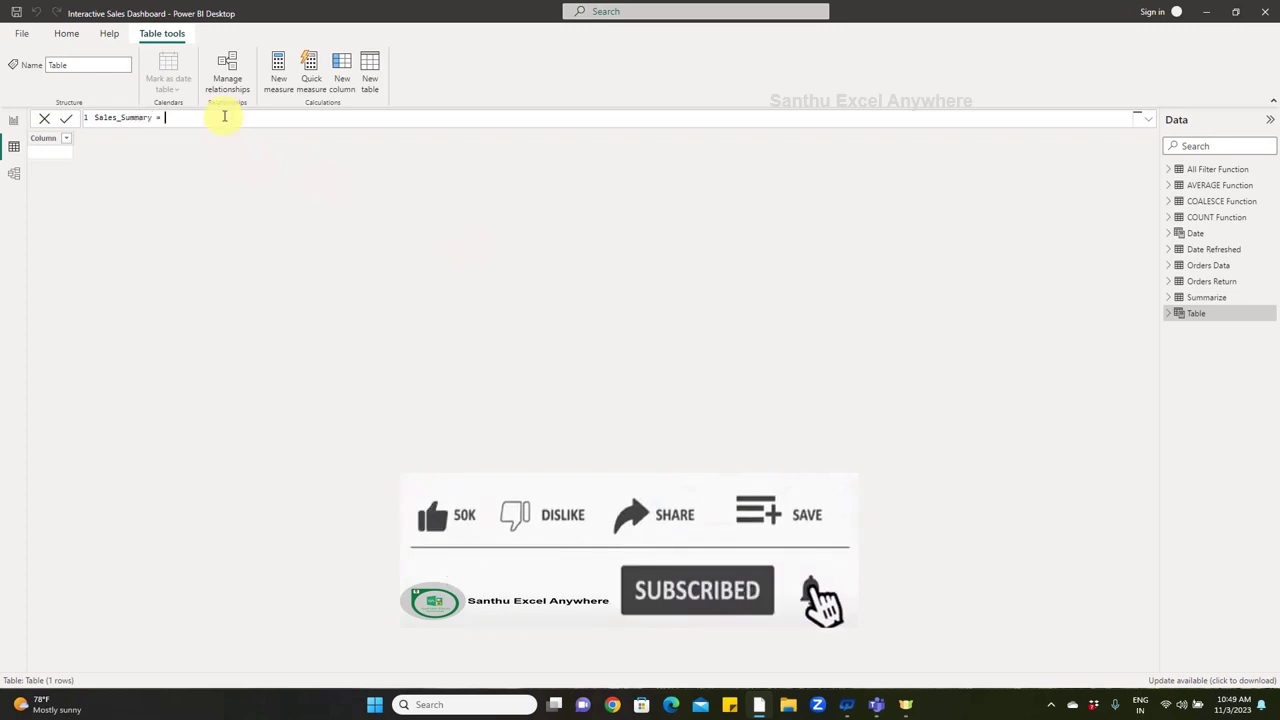
text(Summa)
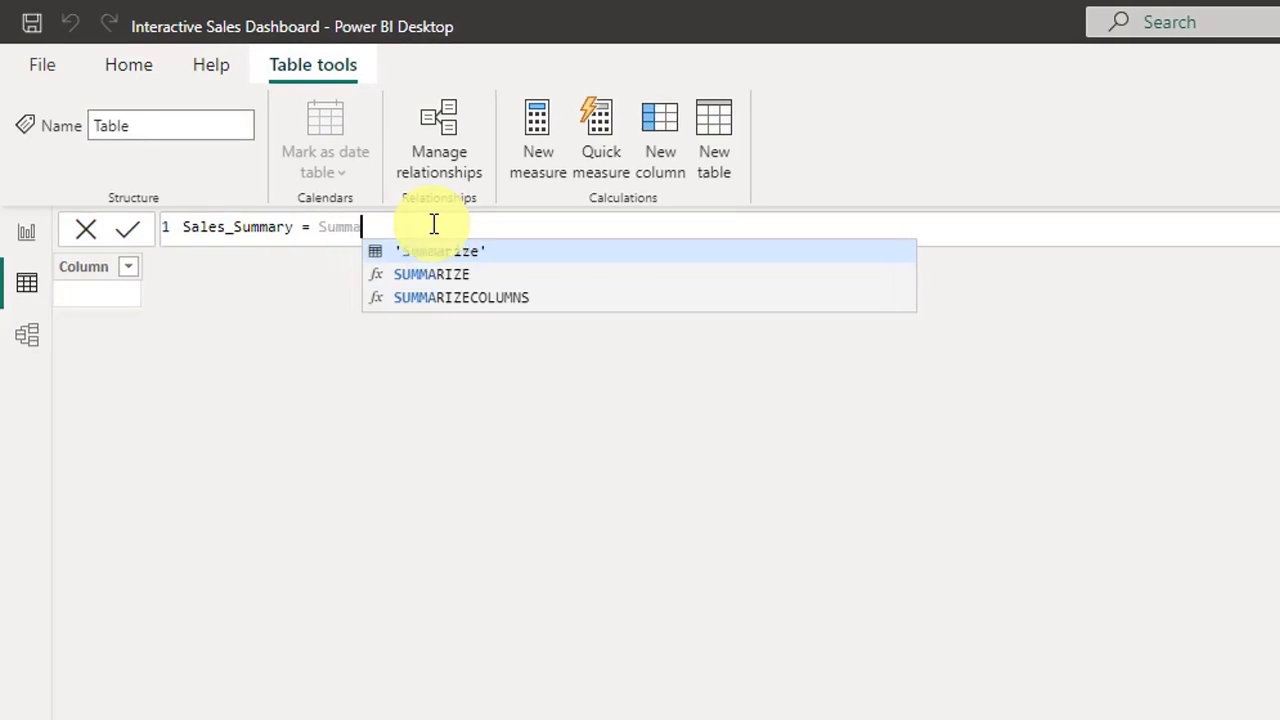
text(ri)
click(498, 275)
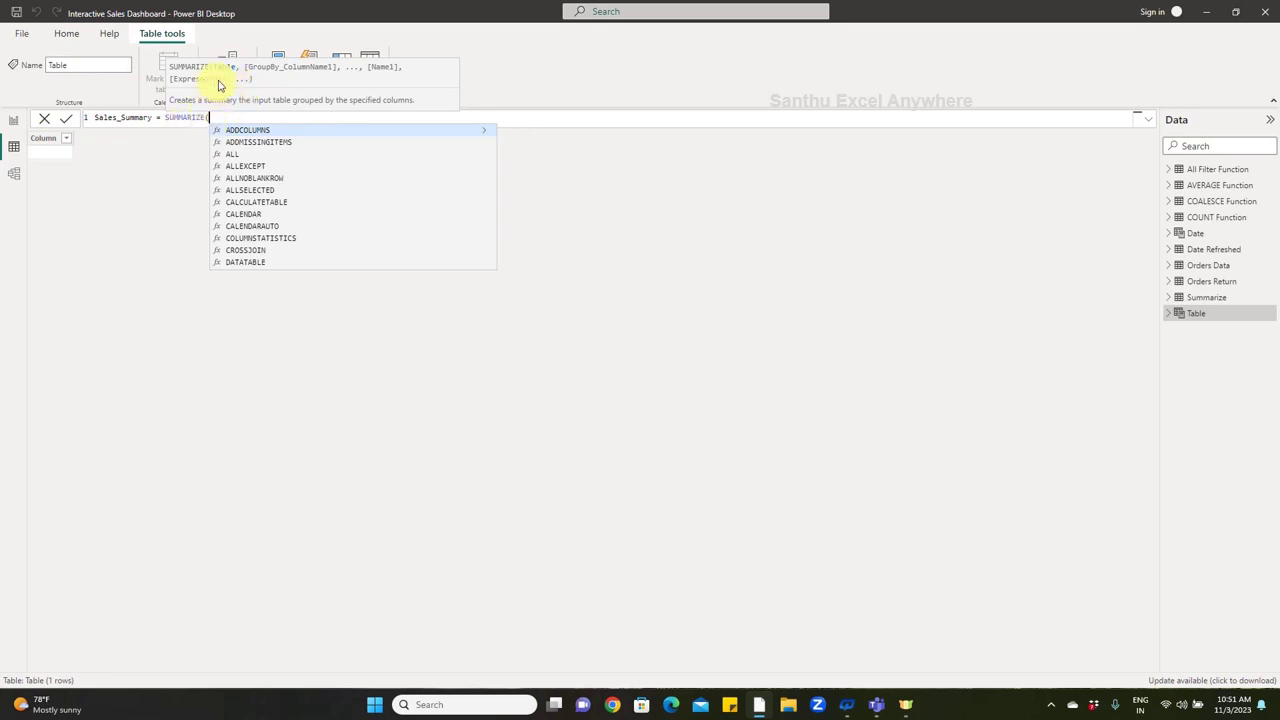
drag(1190, 313, 1193, 300)
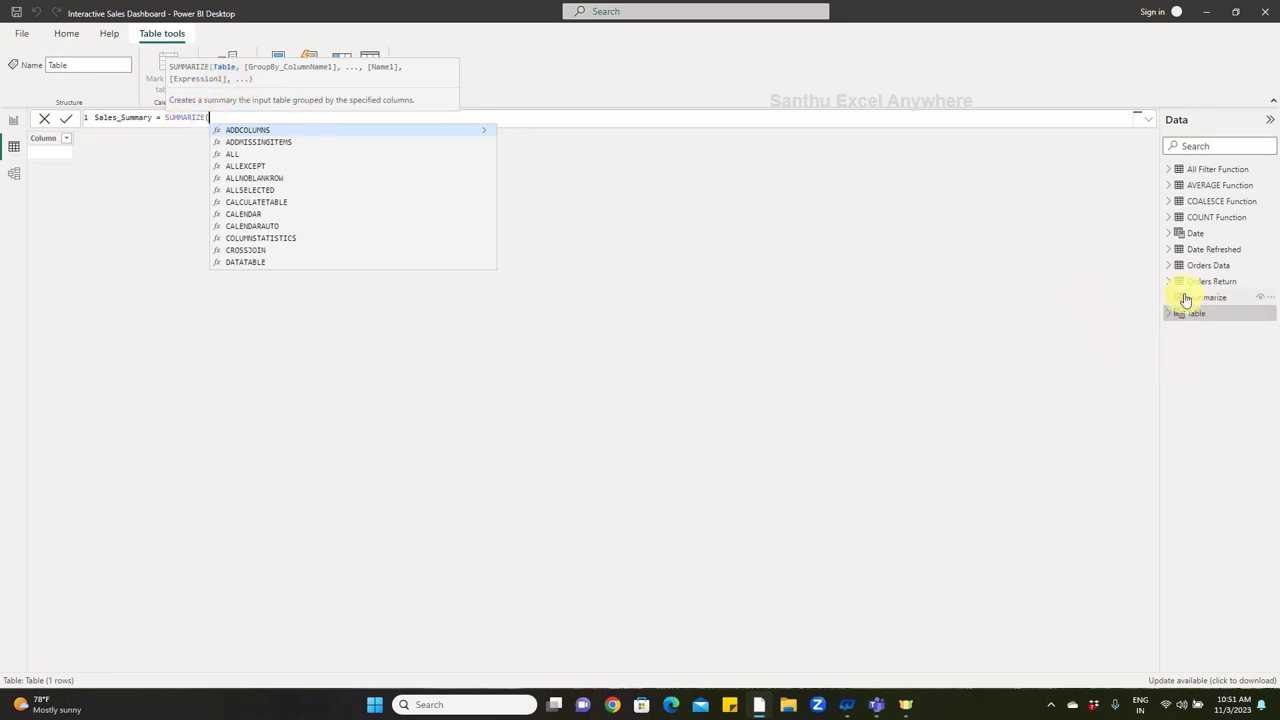
text(Summ)
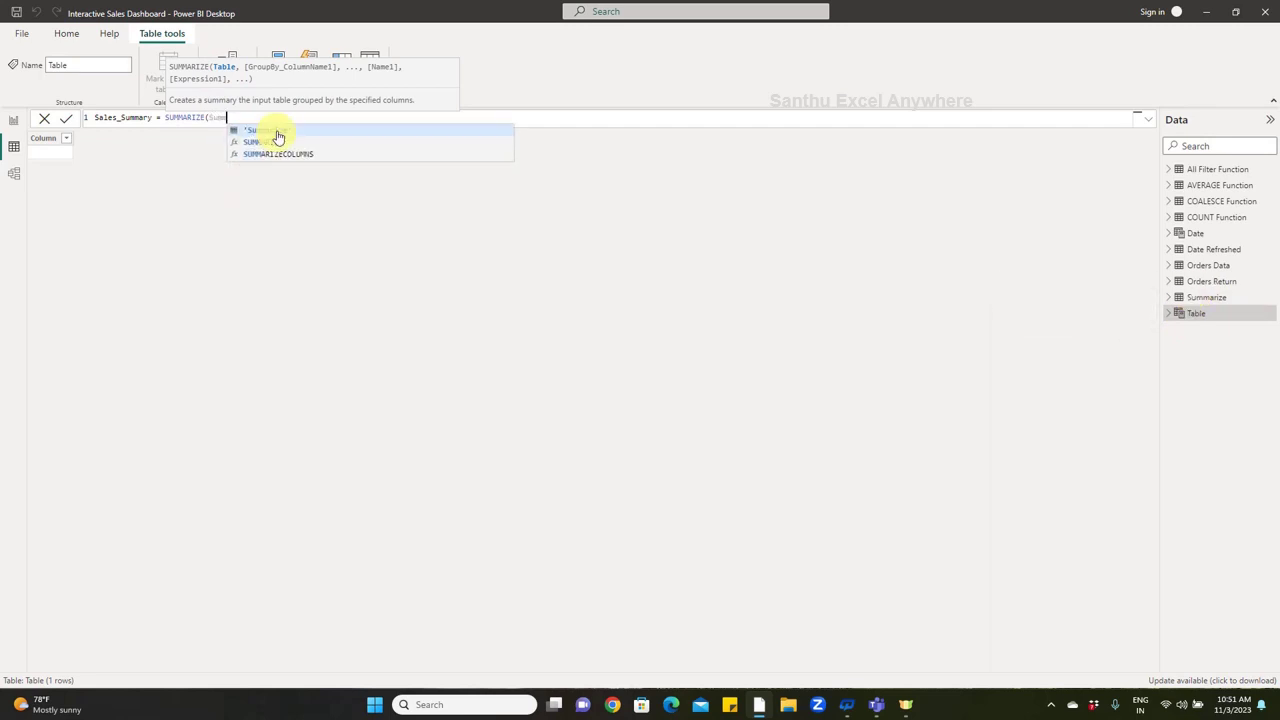
click(279, 134)
text(,)
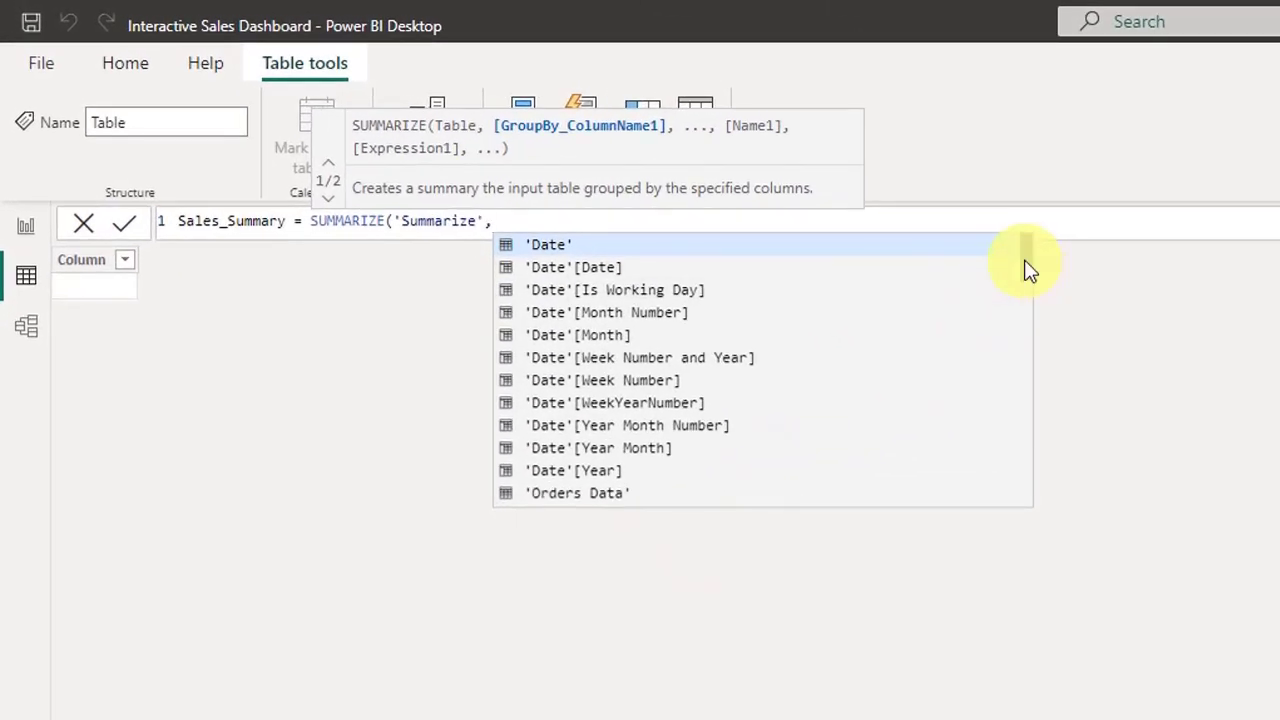
Step: Group by Summarize's Category, Sub-Category and Sales columns, then commit the Sales_Summary table
drag(840, 216, 840, 335)
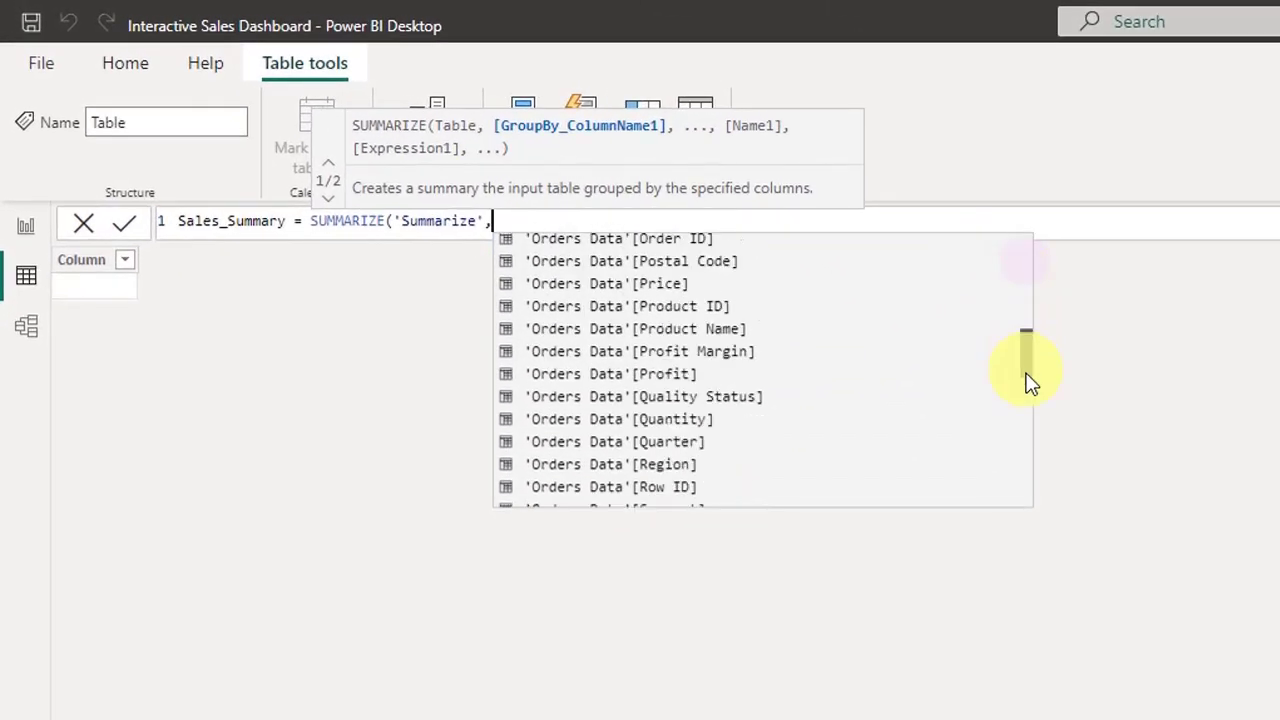
text(Cat)
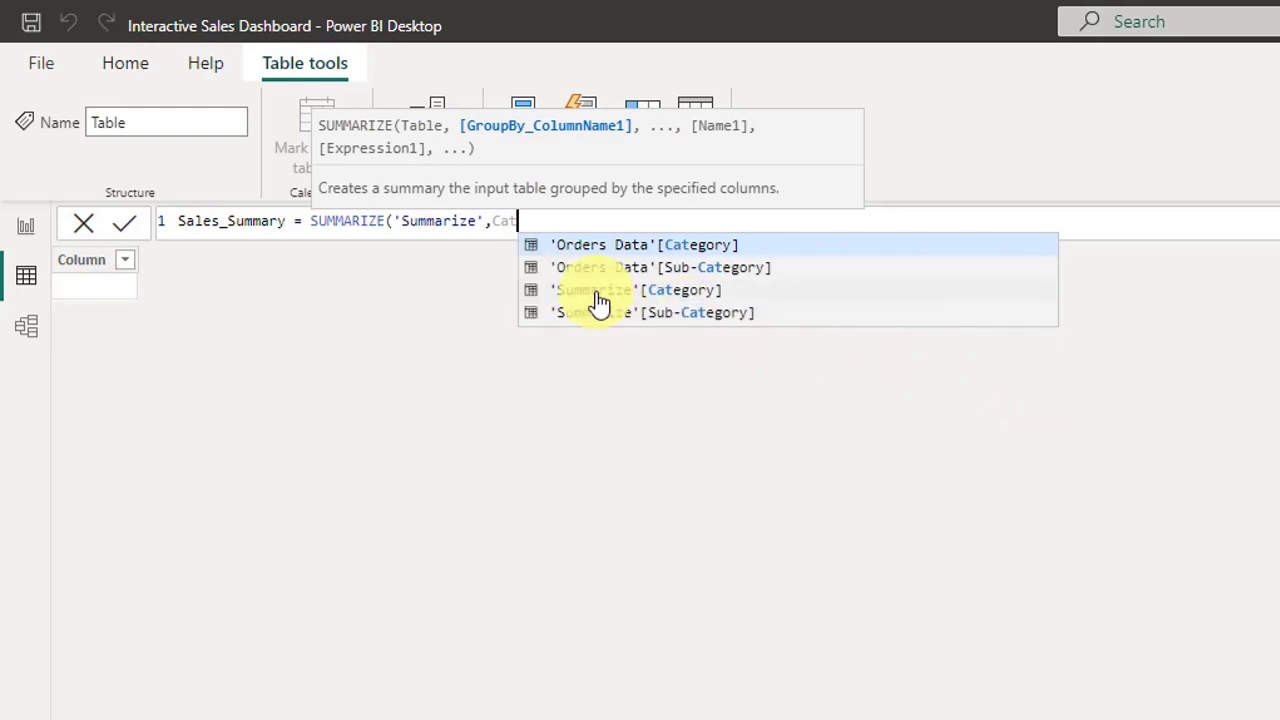
click(692, 297)
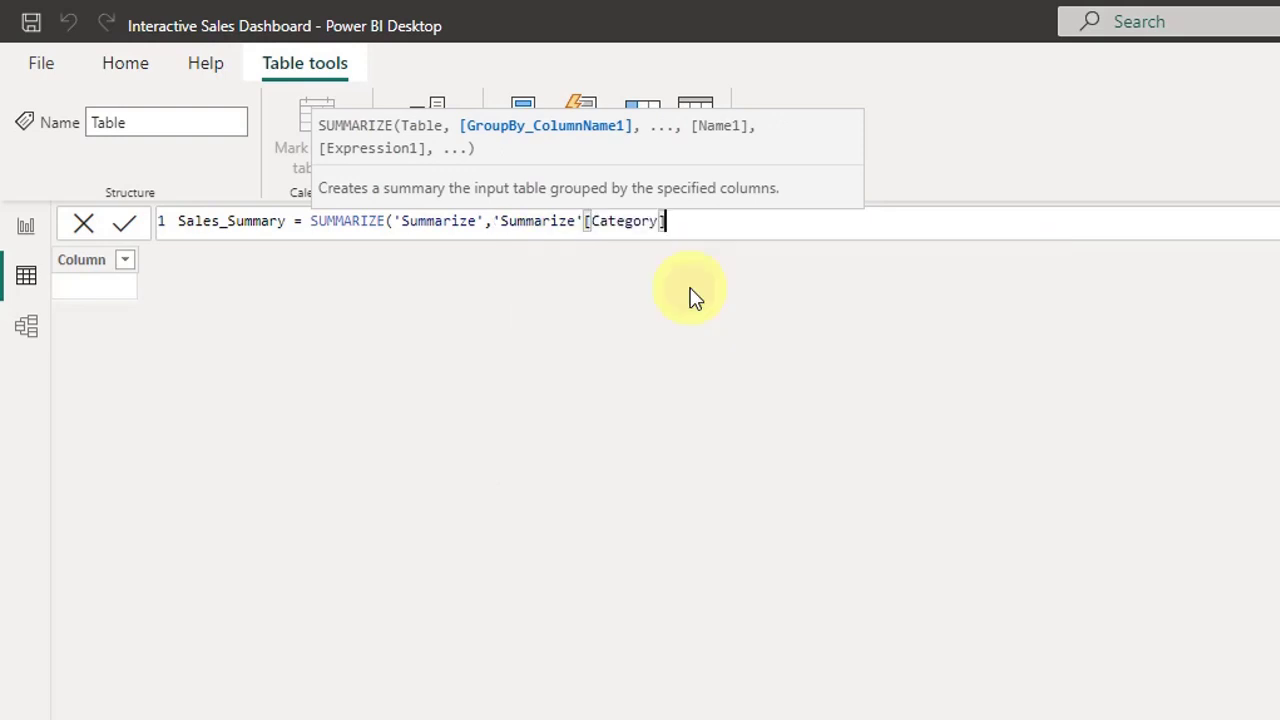
text(,)
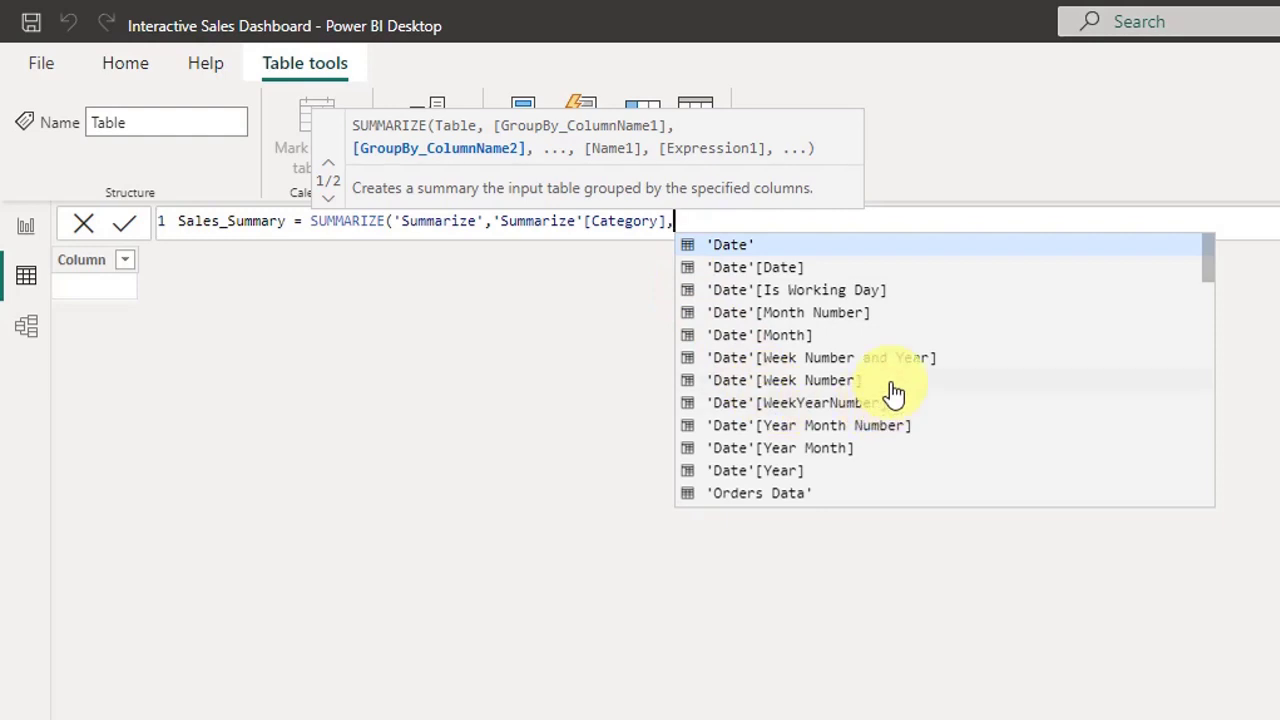
text(Su)
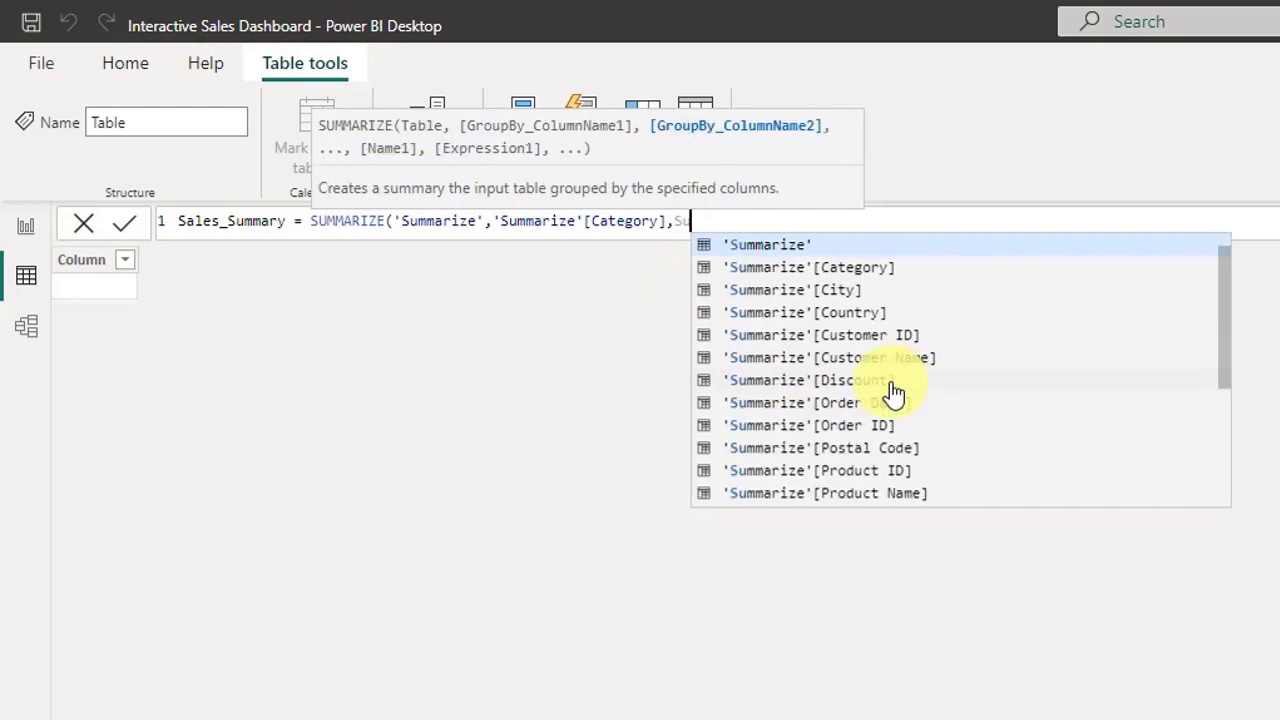
text(b)
click(844, 267)
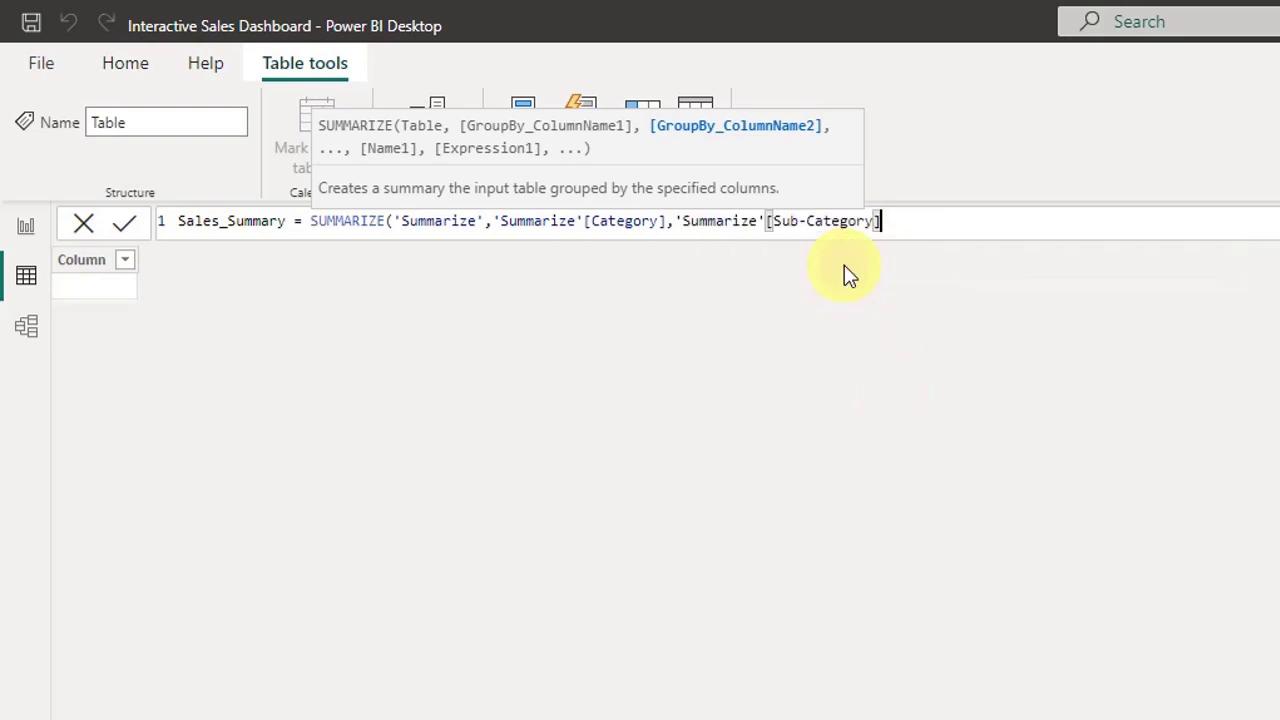
text(,T)
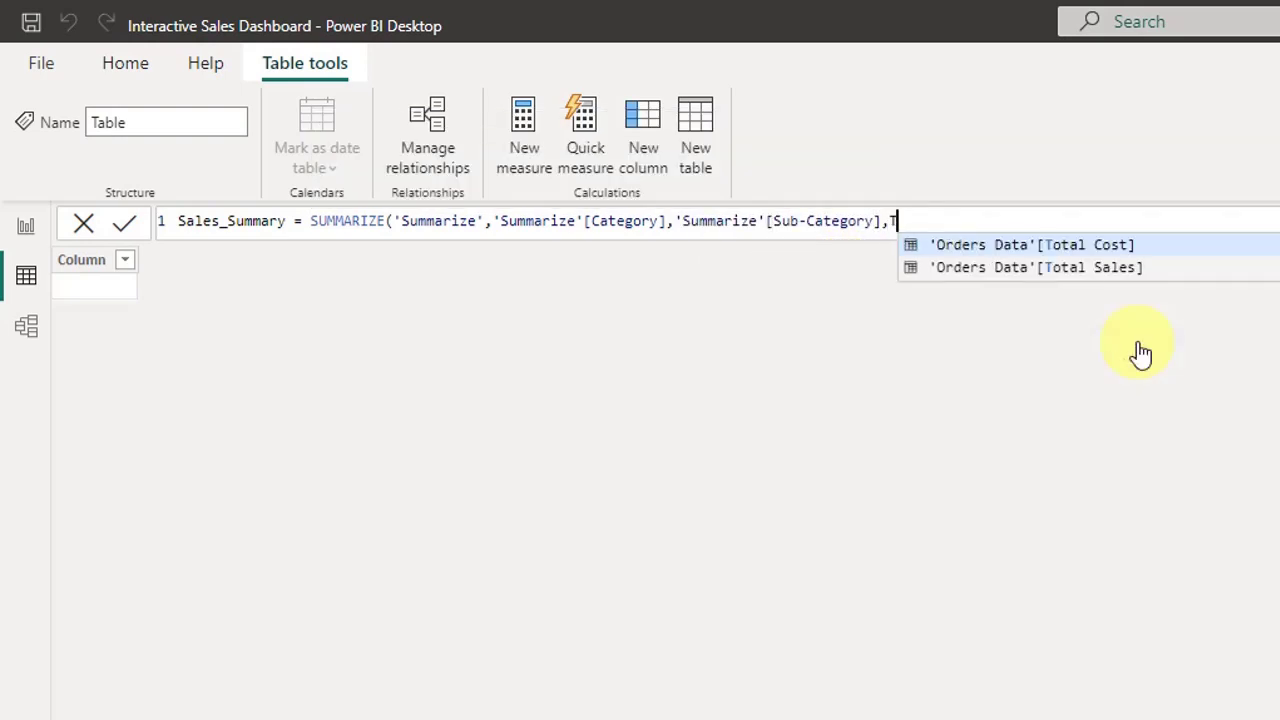
key(BackSpace)
text(Sales)
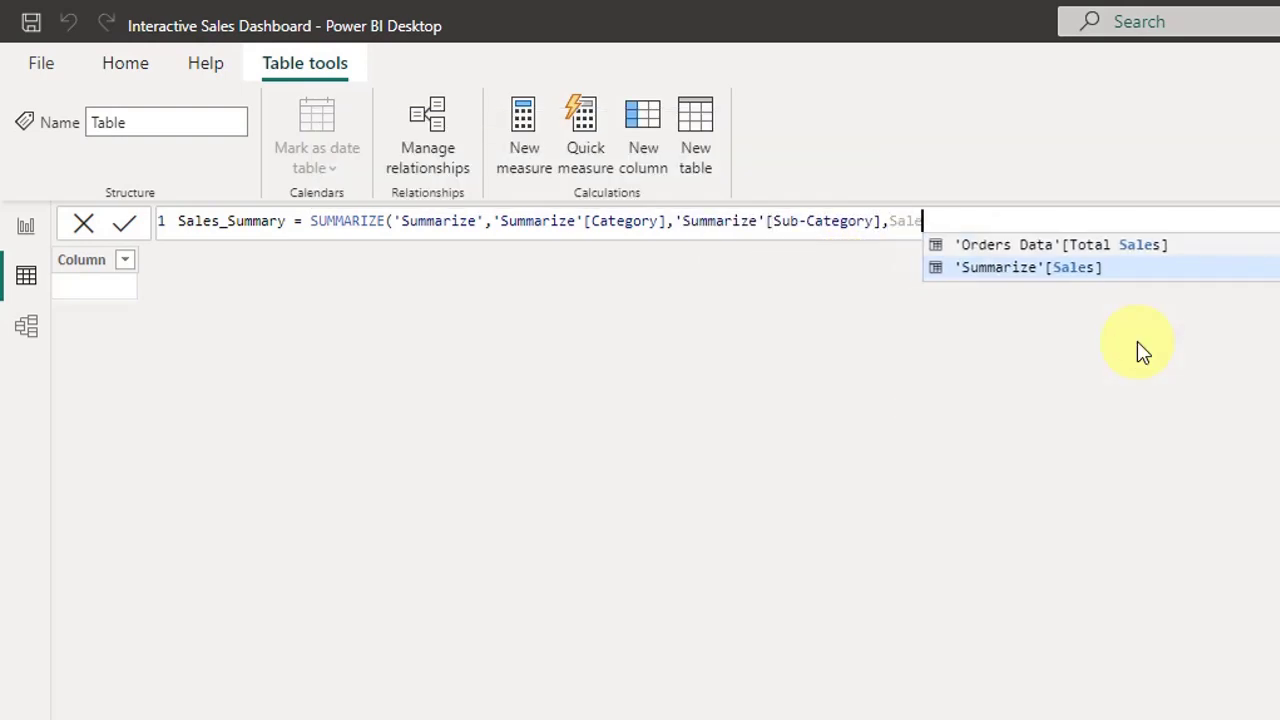
click(1067, 271)
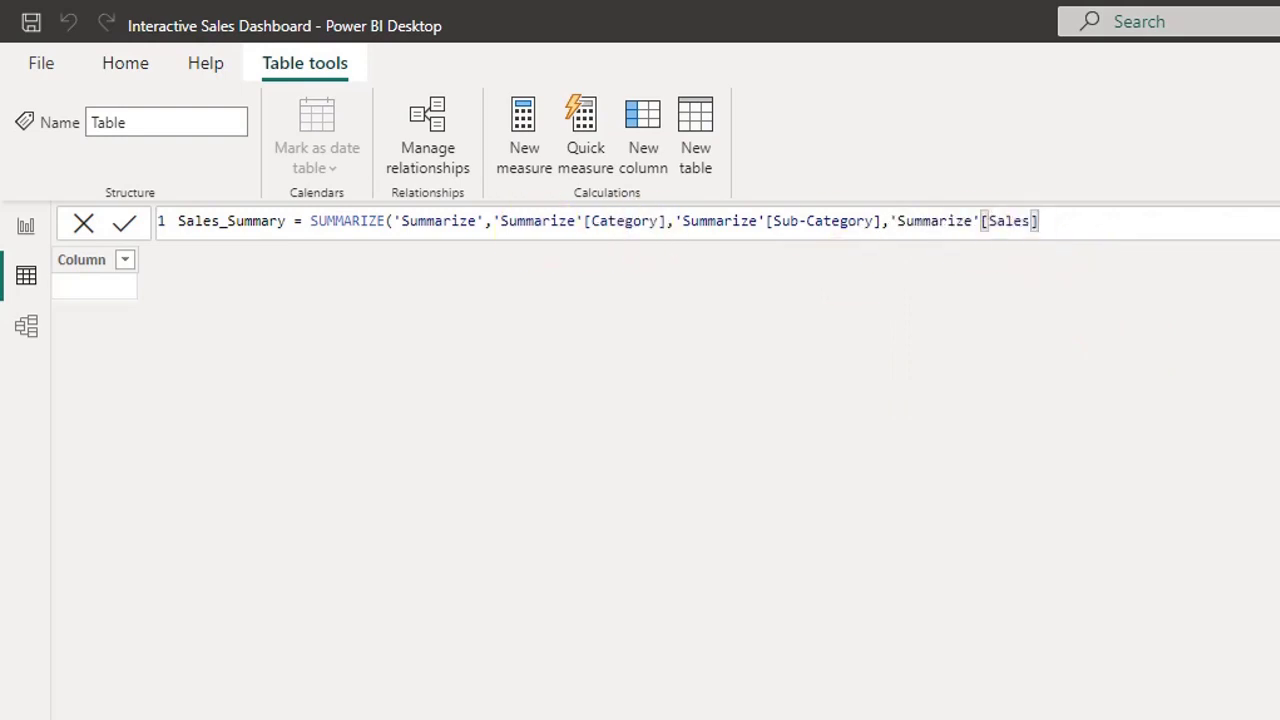
text())
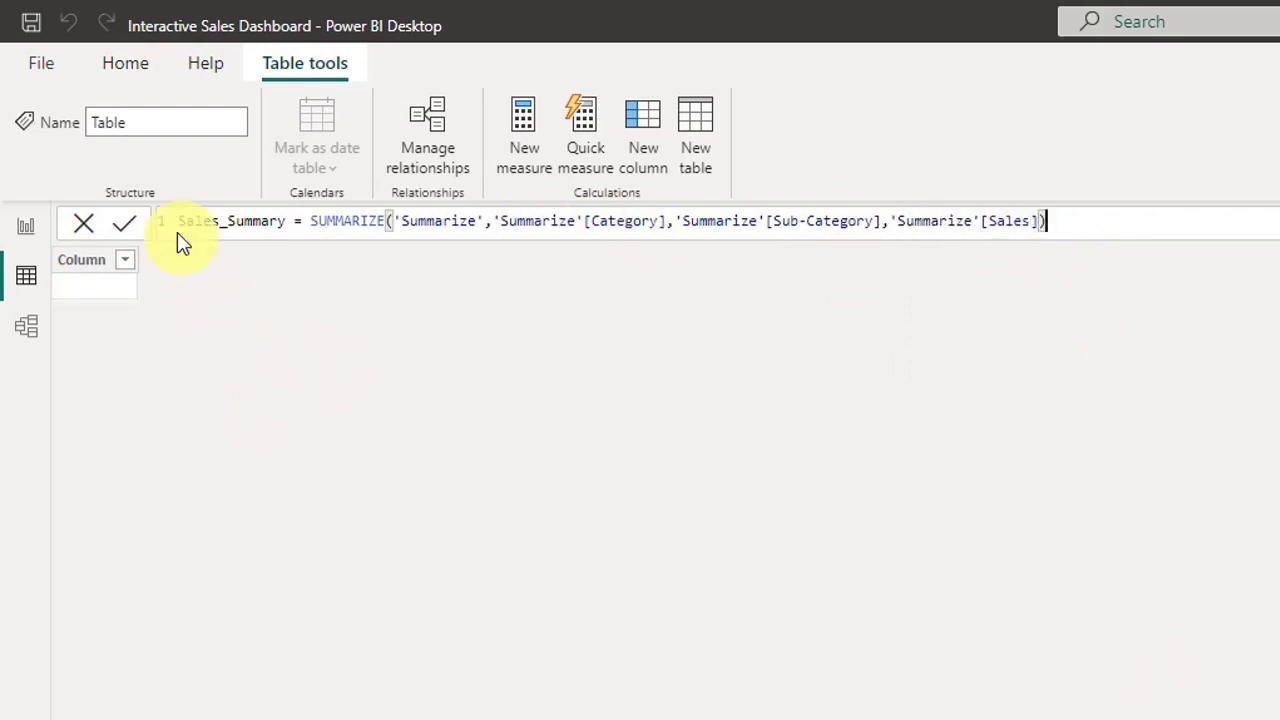
click(124, 224)
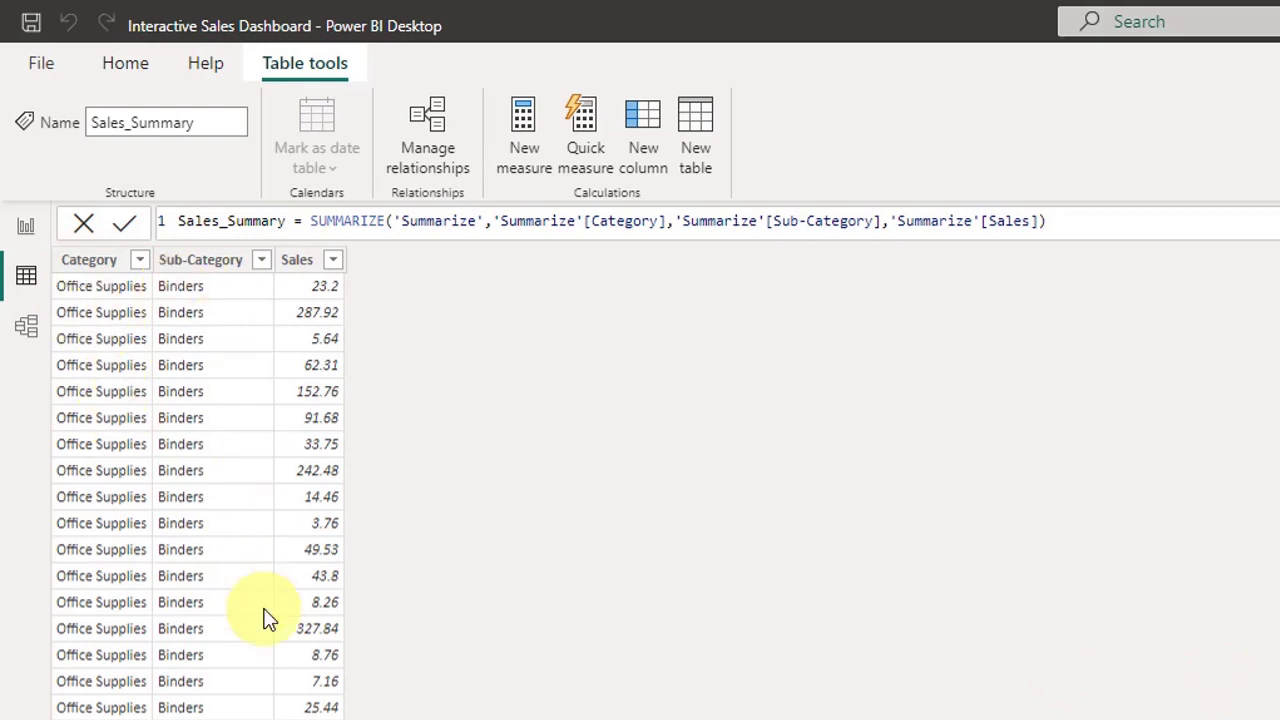
scroll(294, 700, down, 2)
scroll(294, 700, down, 5)
scroll(280, 691, down, 5)
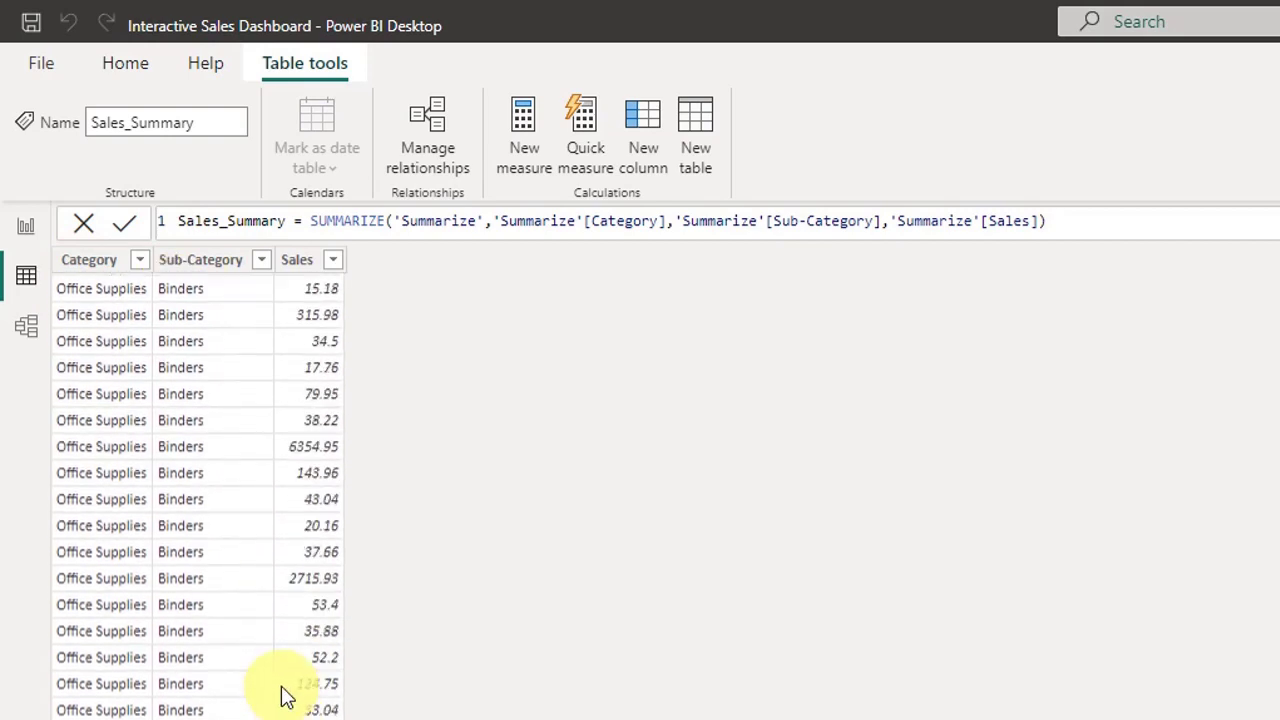
scroll(280, 691, down, 5)
scroll(280, 691, down, 5)
scroll(223, 486, up, 2)
scroll(223, 486, down, 3)
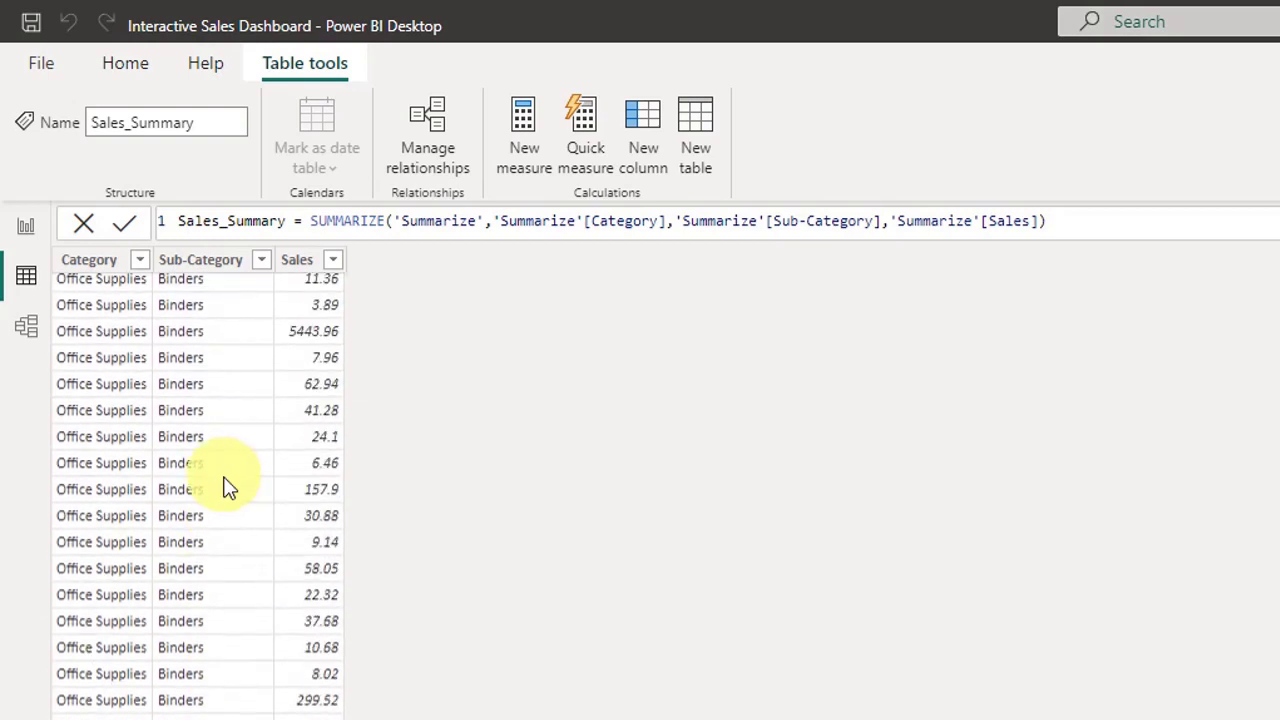
scroll(231, 370, down, 3)
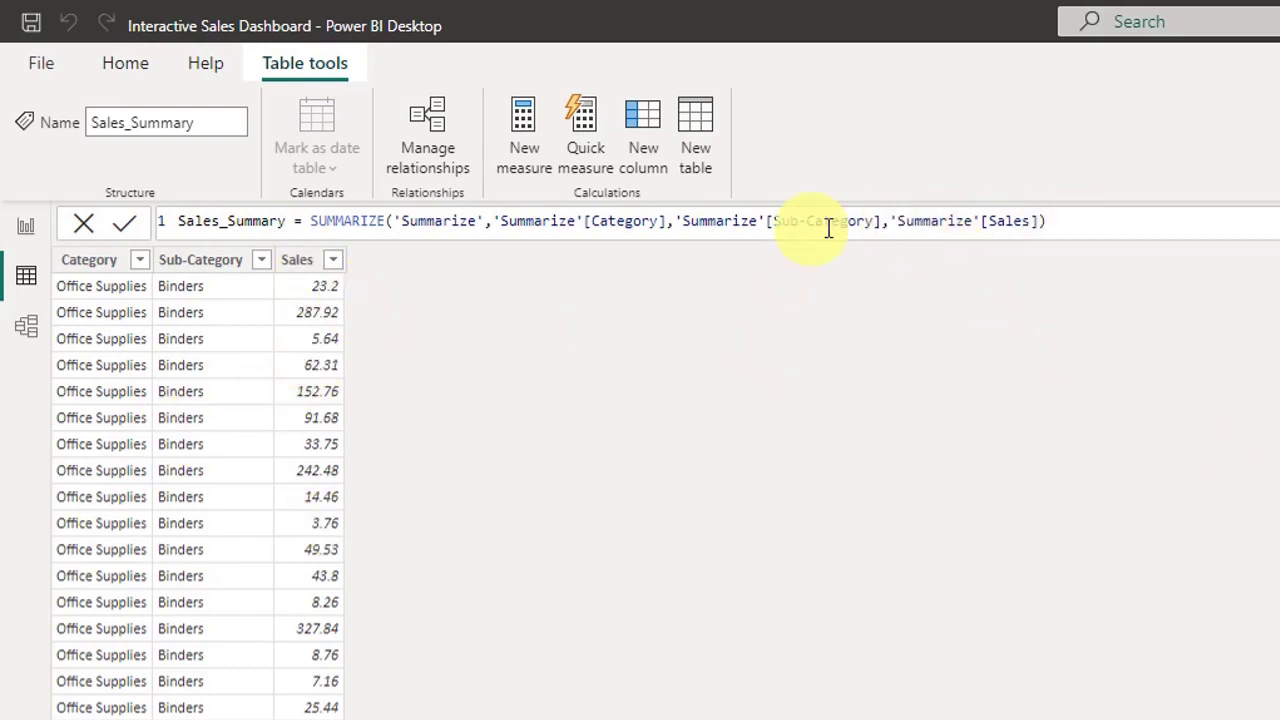
Step: Replace the Sales argument with a "Total Sales" column of SUM('Summarize'[Sales])
click(889, 221)
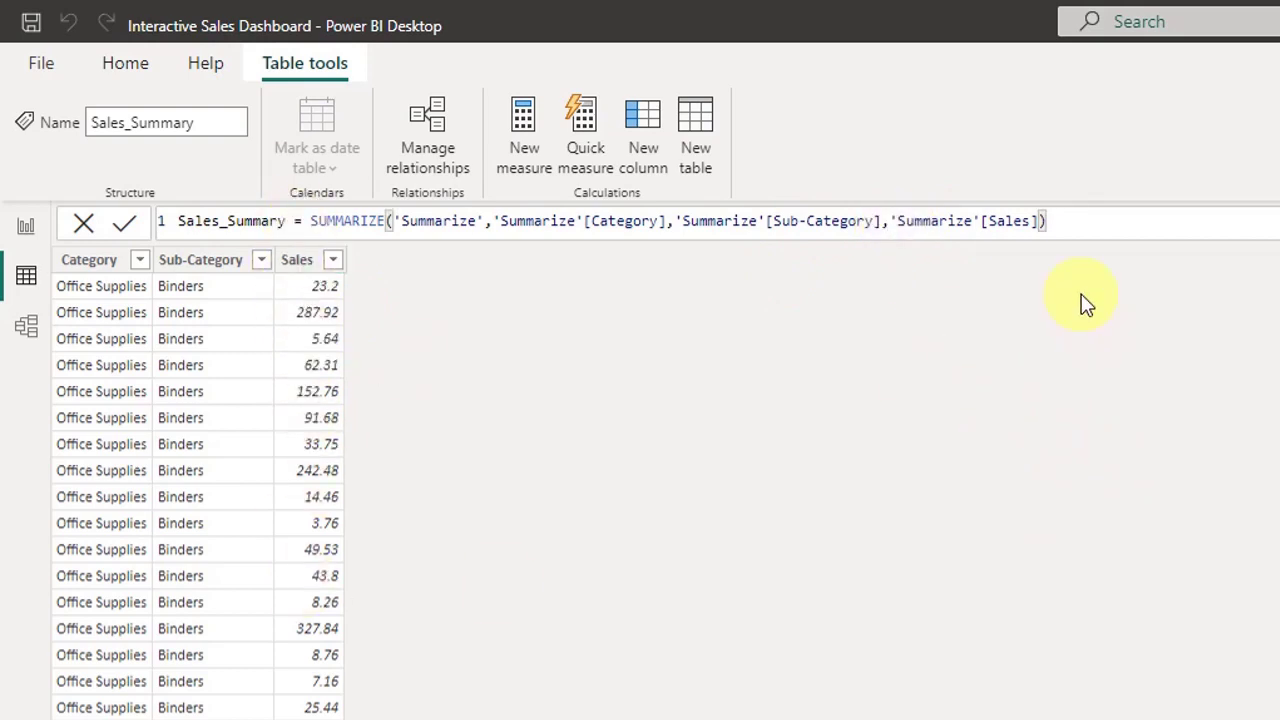
text(")
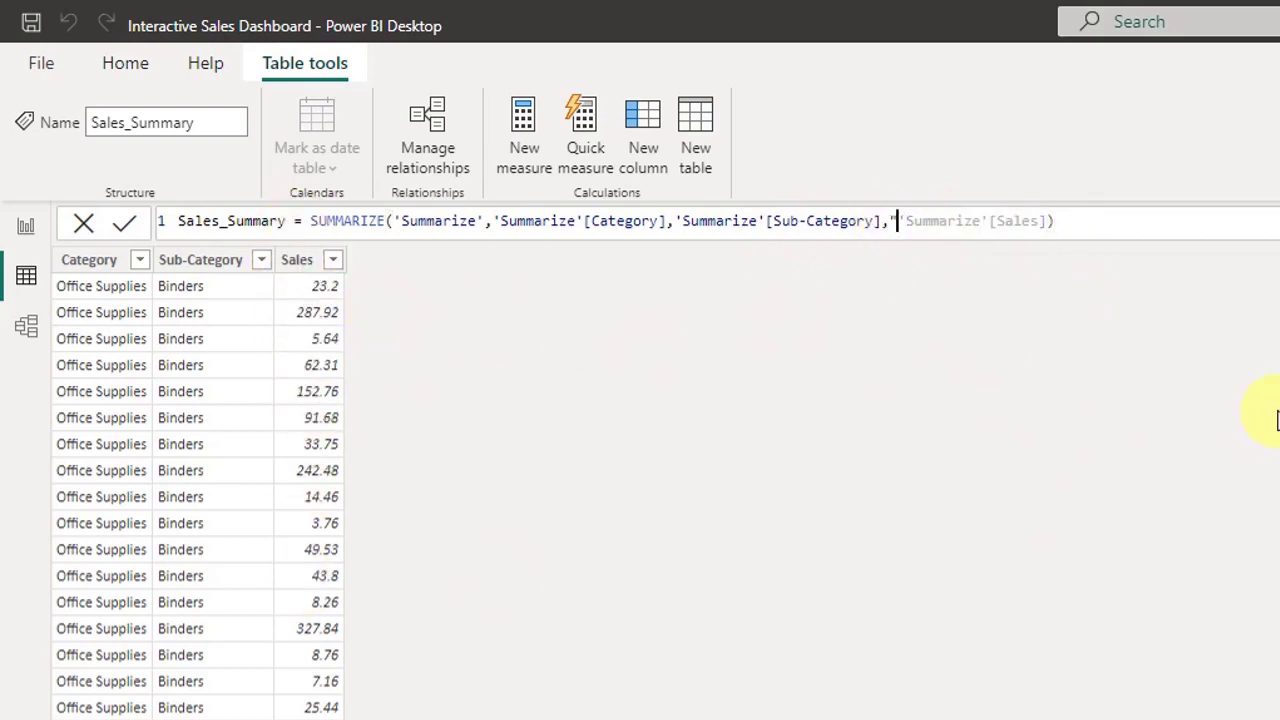
text(Total Sales)
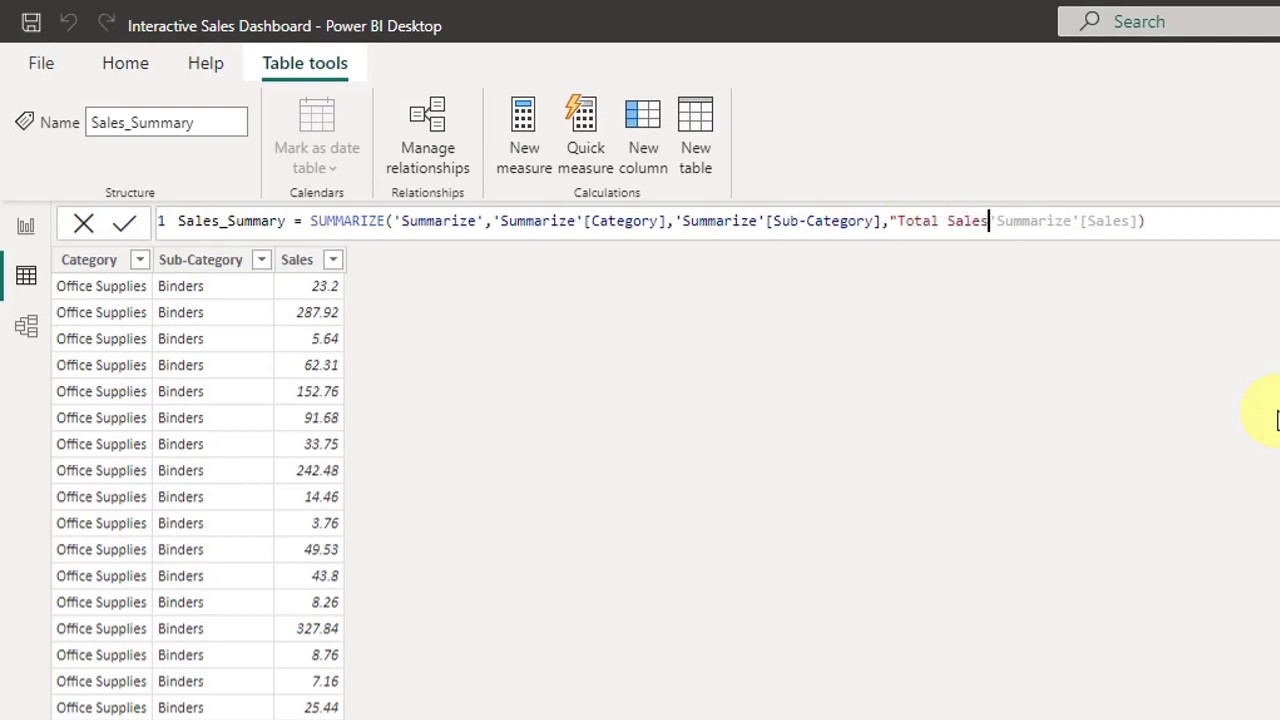
text(")
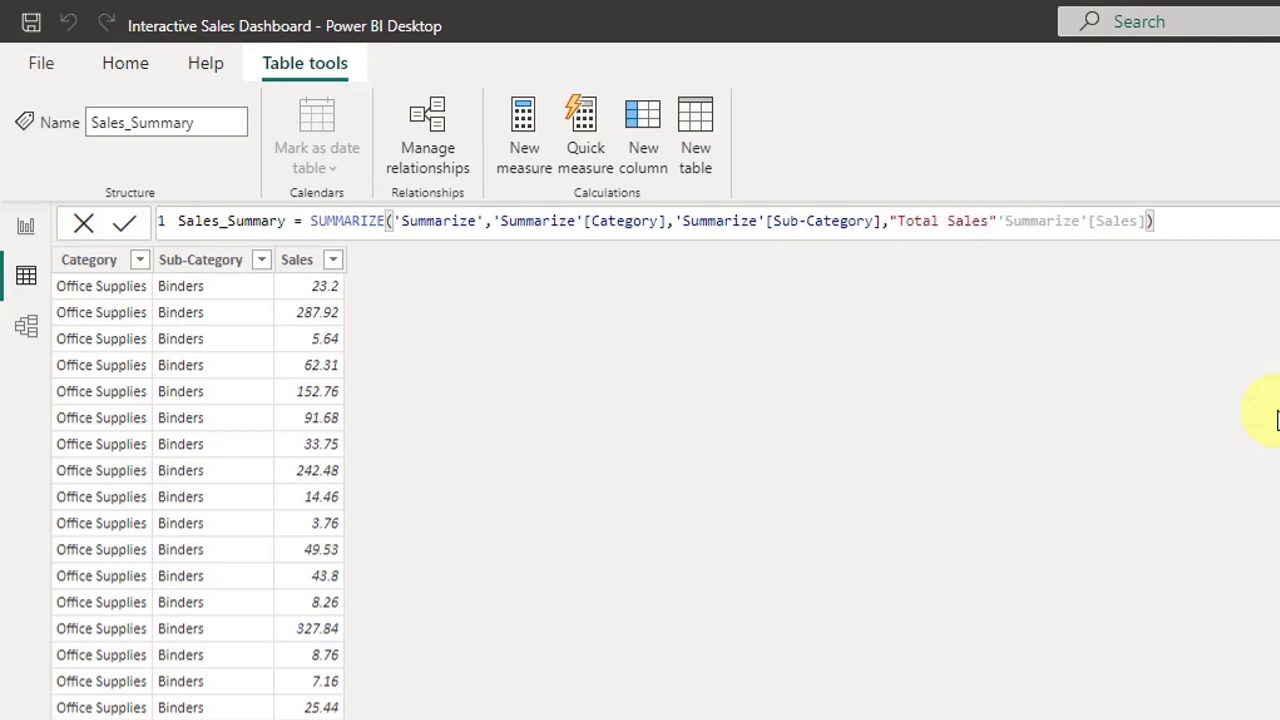
text(,)
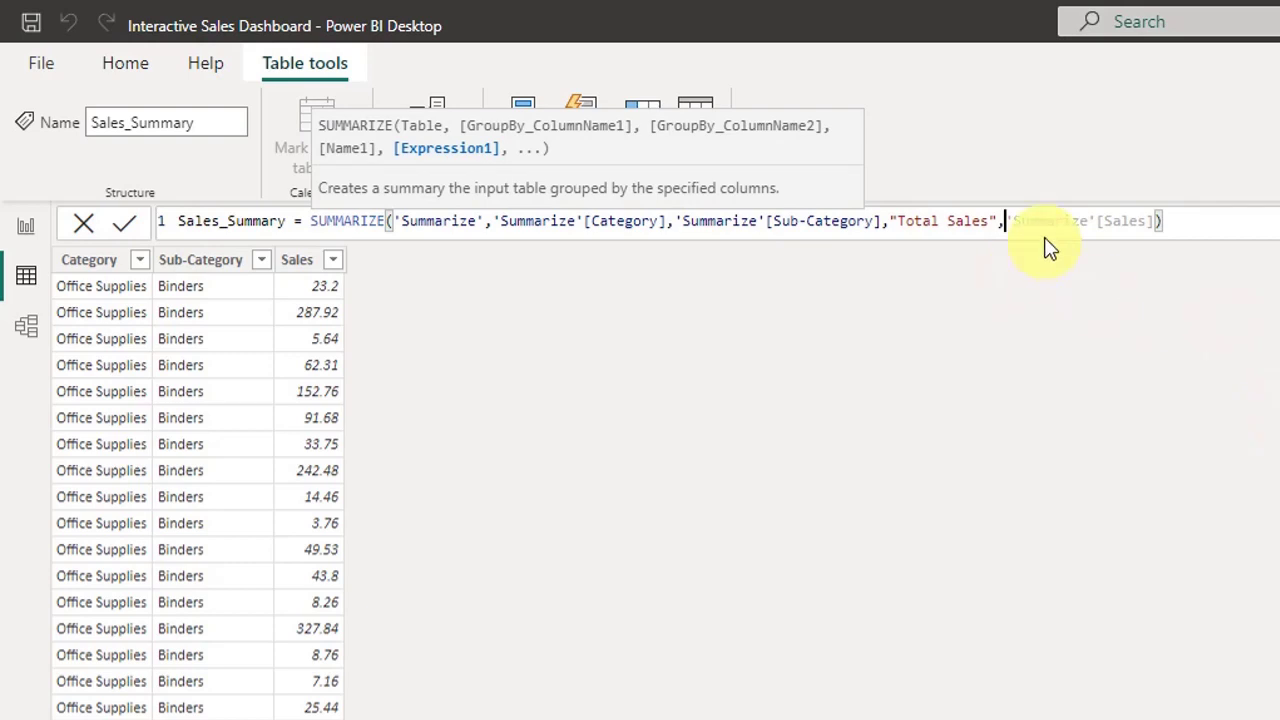
text(SUM)
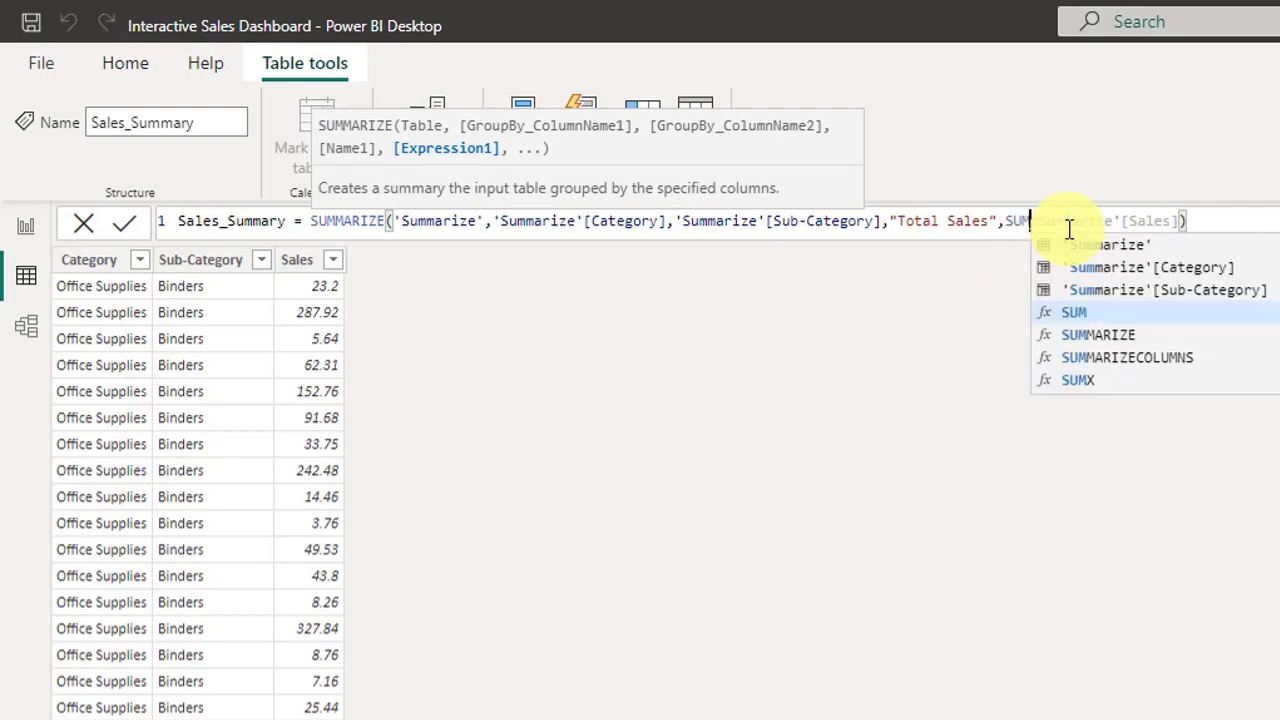
text(('Summarize'[Sales)
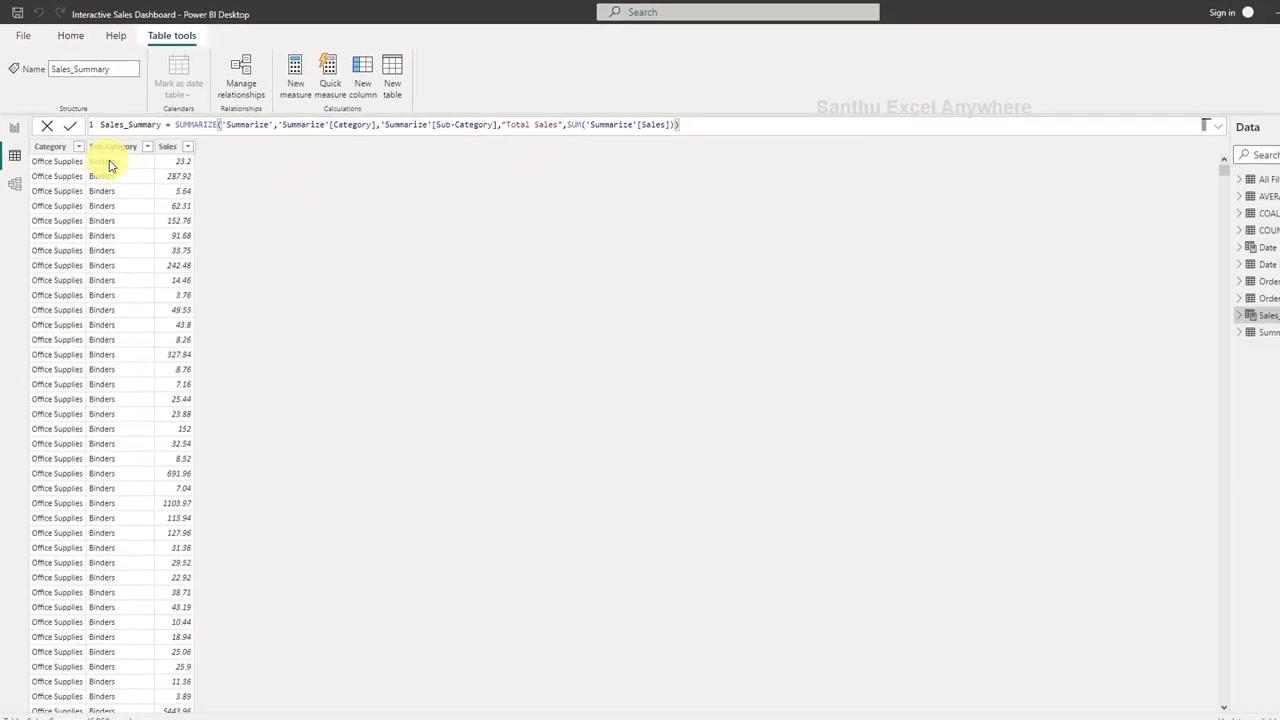
click(67, 120)
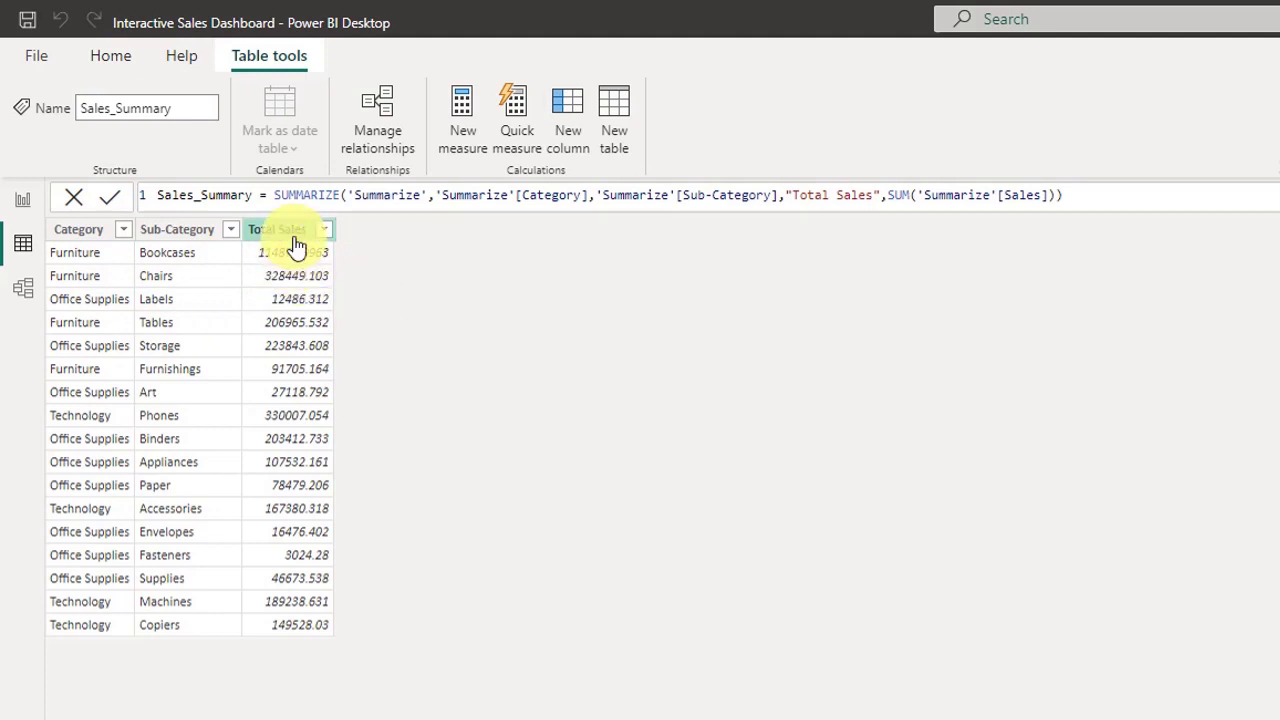
Step: Append a "Total Profit" column of SUM('Summarize'[Profit]) to the Sales_Summary formula
click(1080, 203)
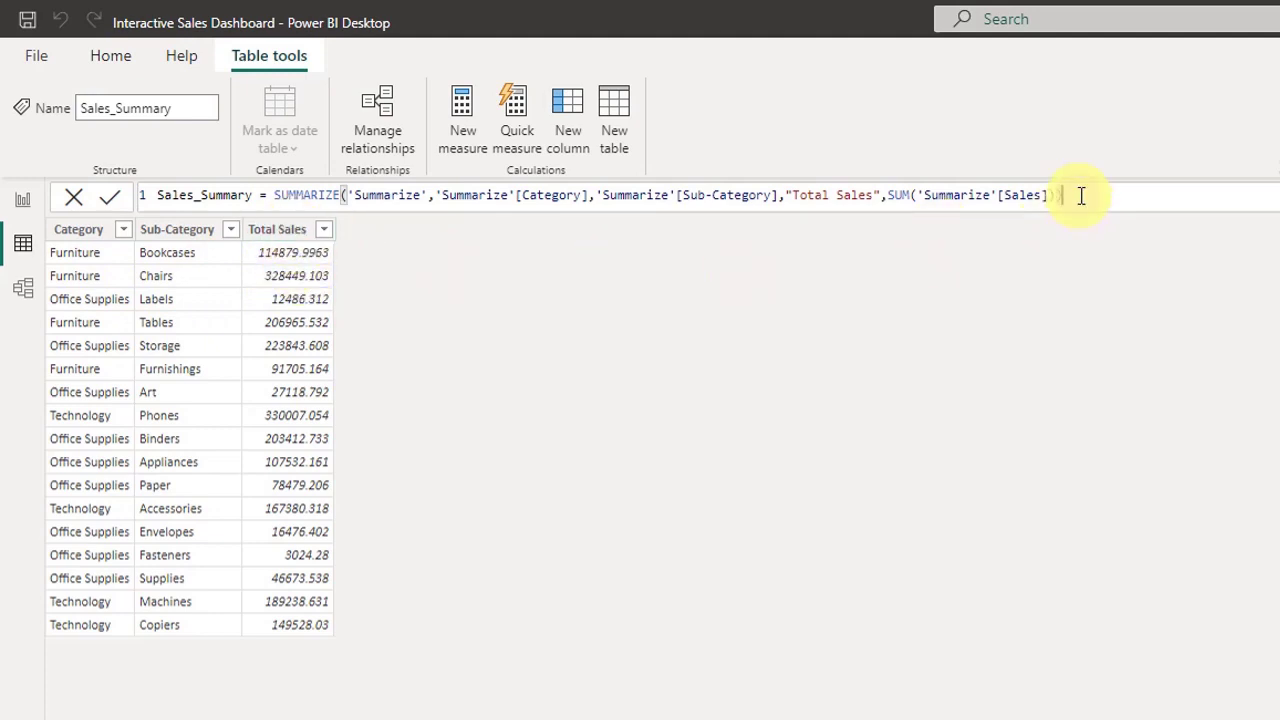
text())
text(,"Total Prof)
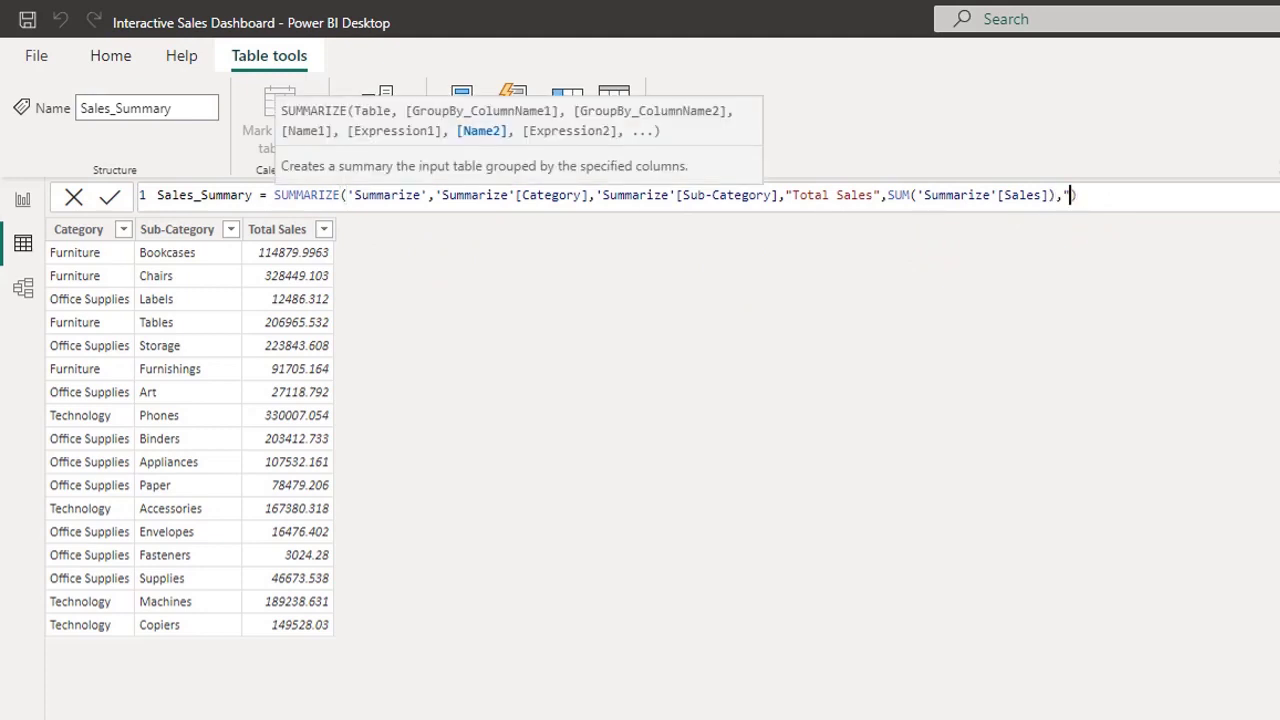
text(it")
text(,SU)
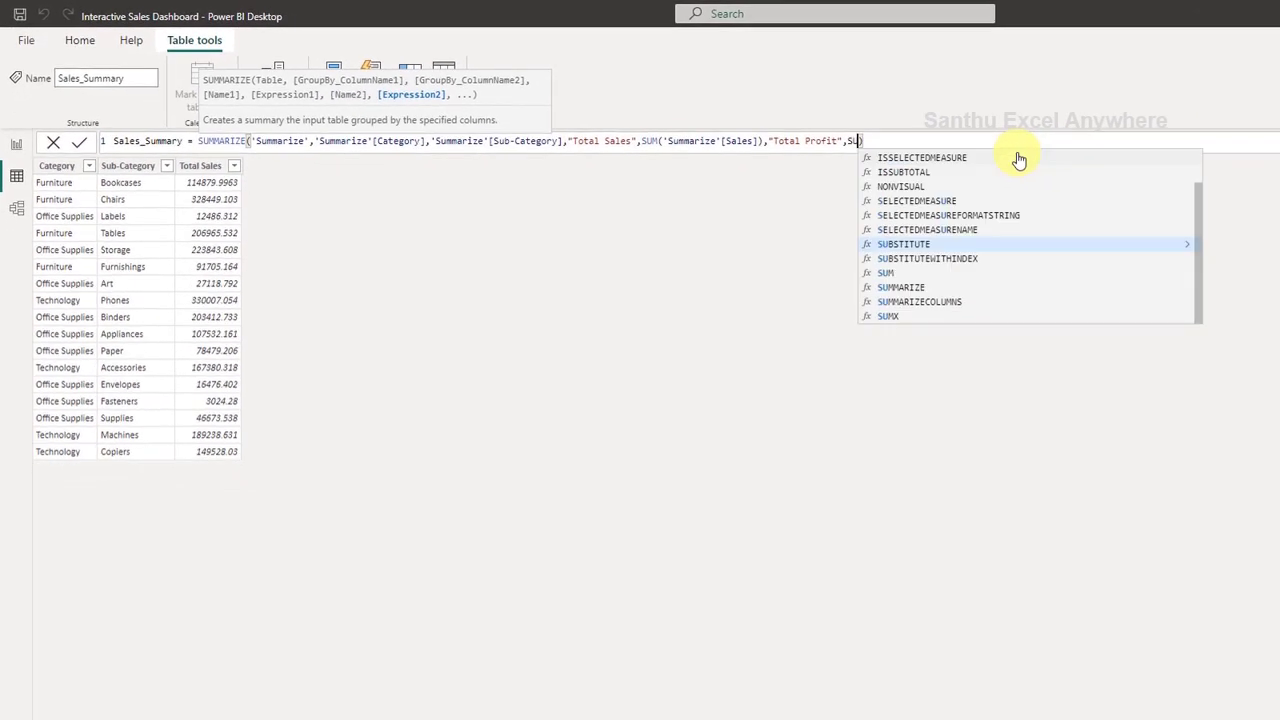
text(M()
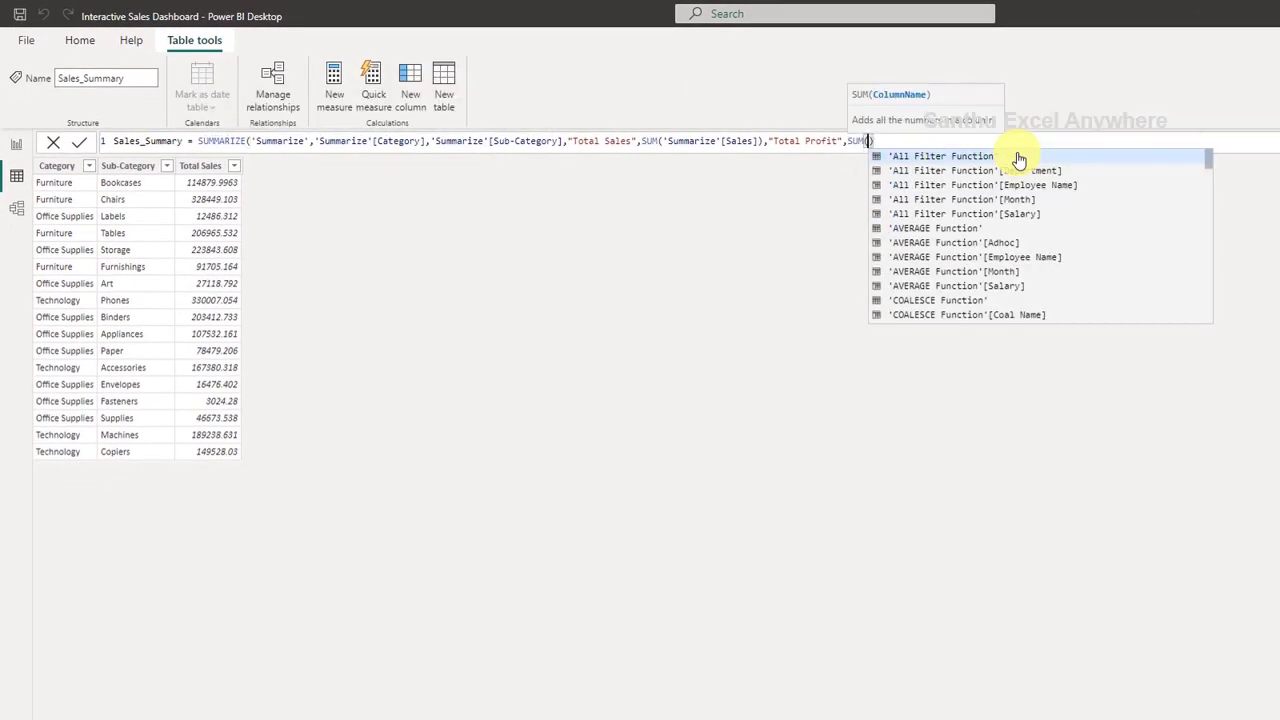
text(Profit)
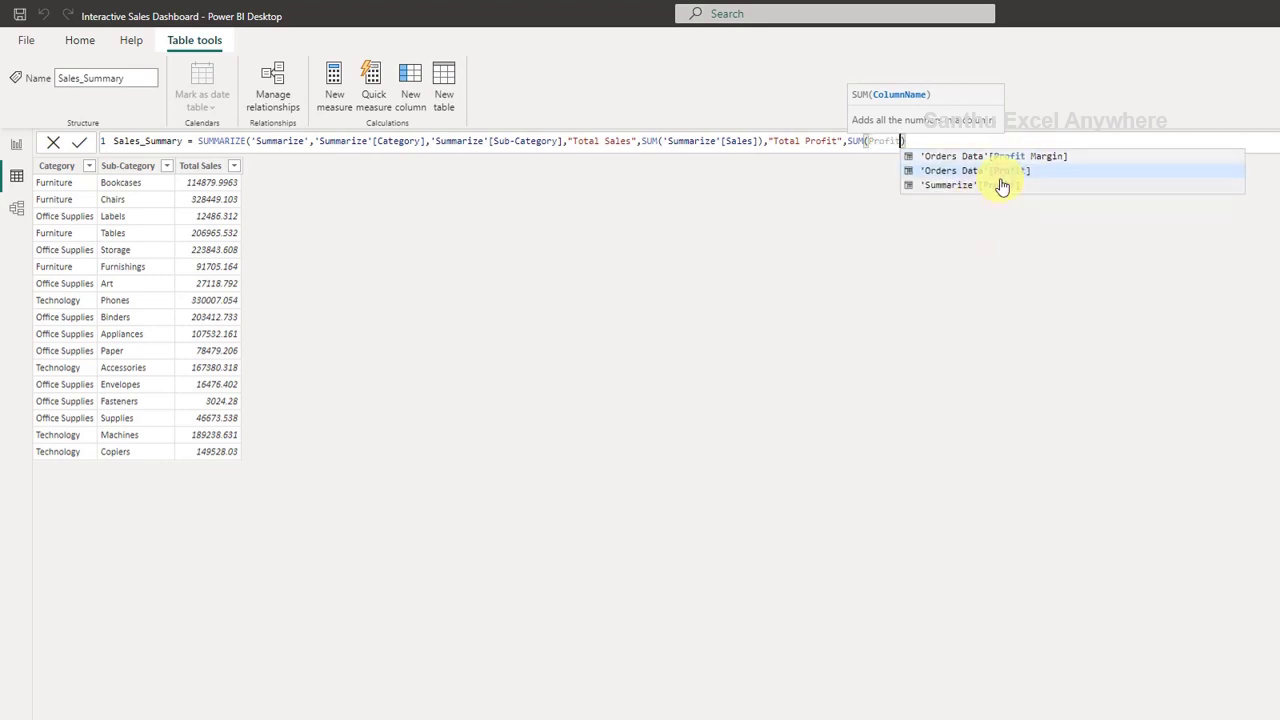
click(1001, 186)
text())
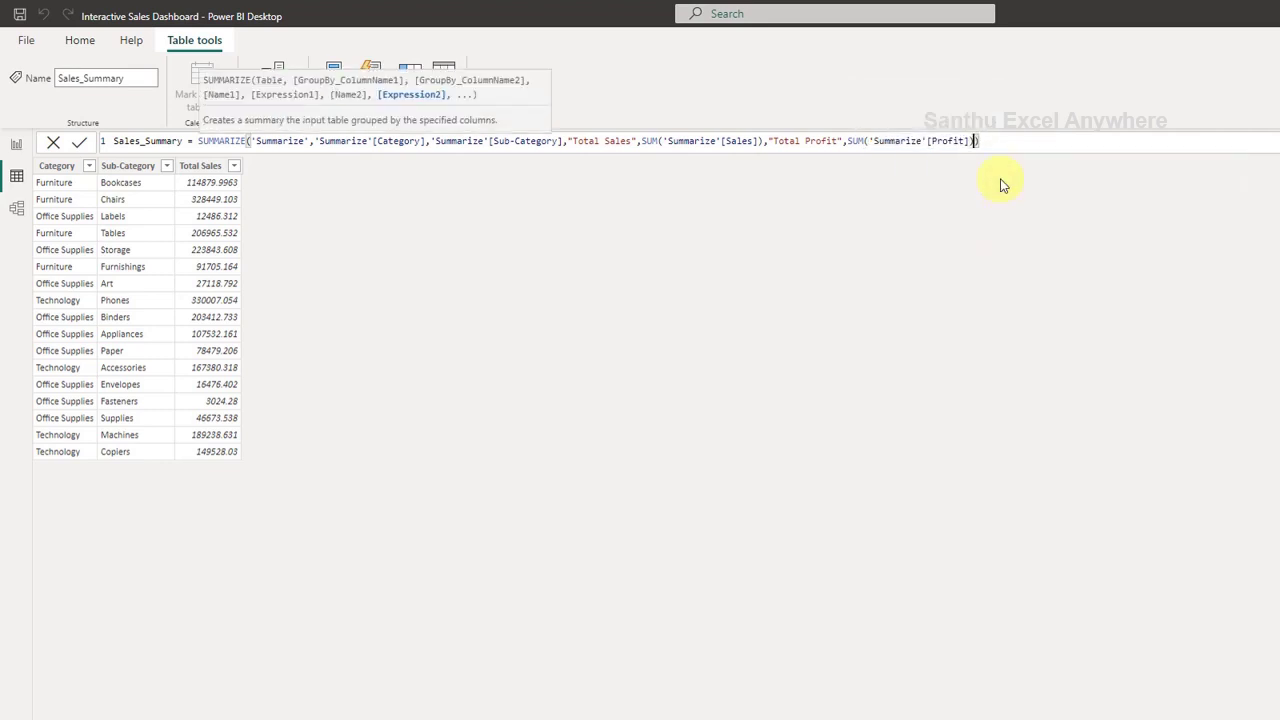
click(79, 143)
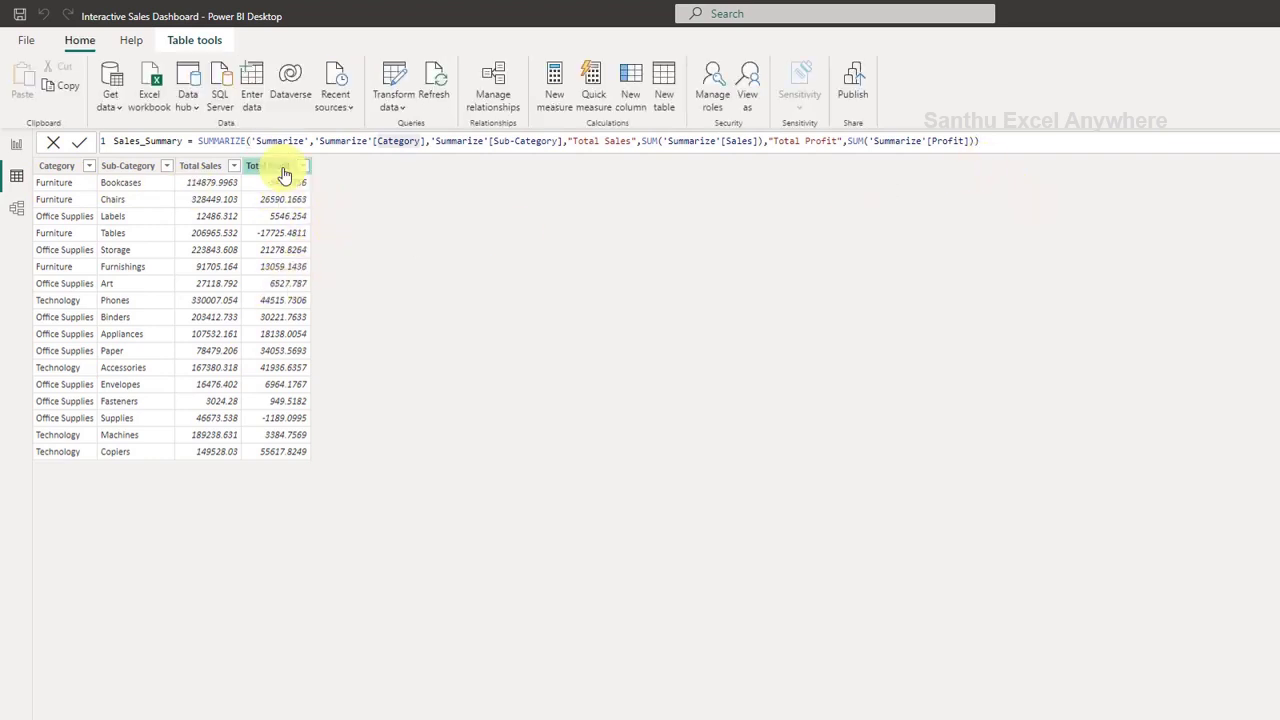
shift+click(974, 141)
Step: Add "Profit Percentage" as CALCULATE(SUM of Profit divided by SUM of Sales) to Sales_Summary
key(Right)
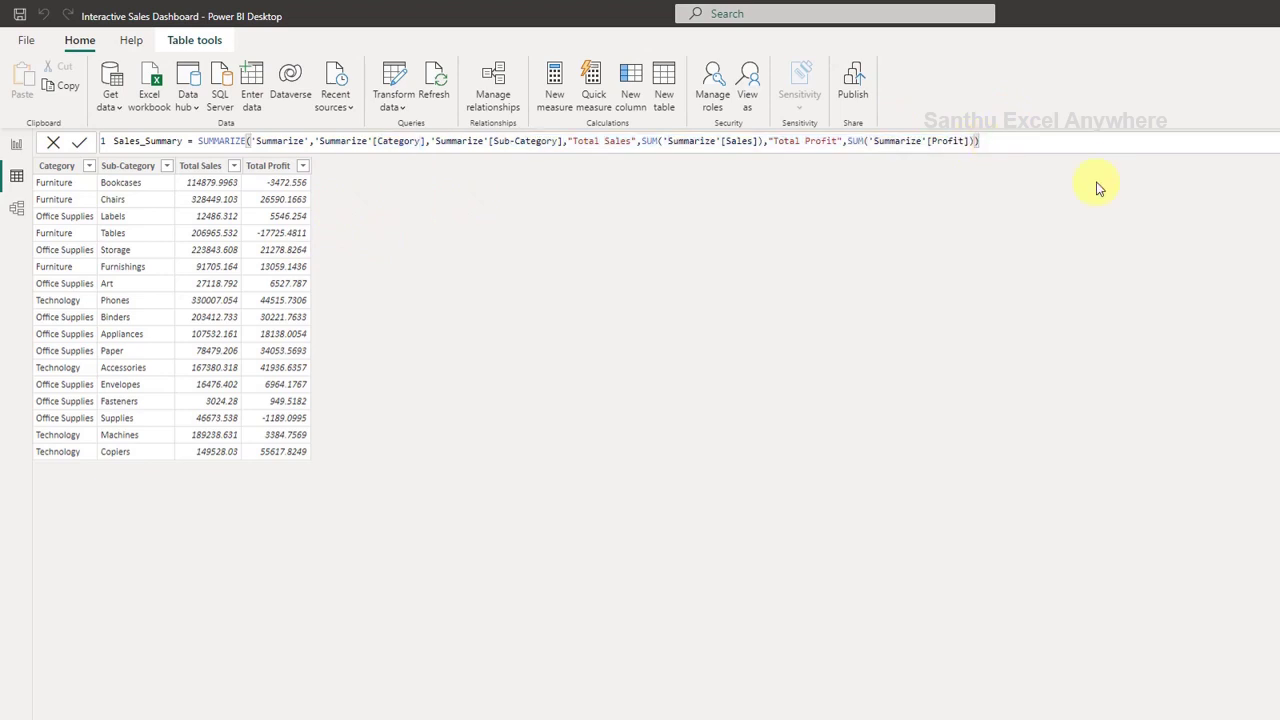
text(,)
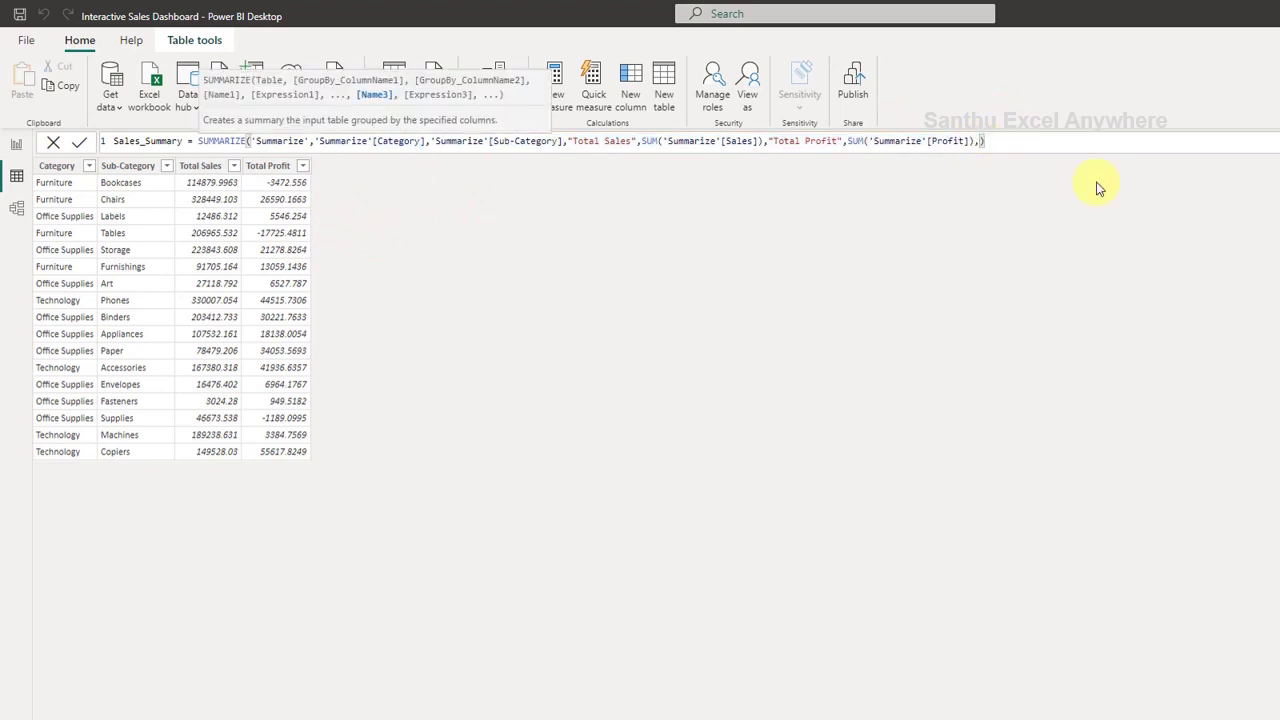
text("Profit Percentage",)
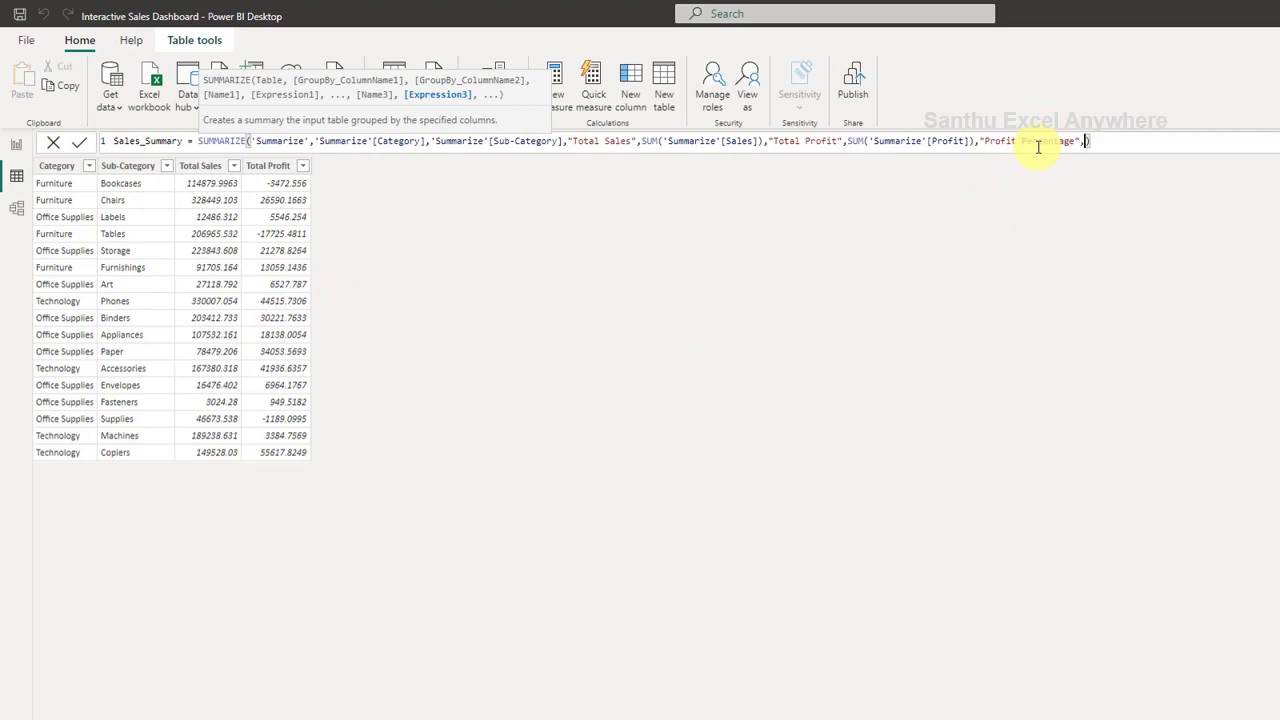
text(CALC)
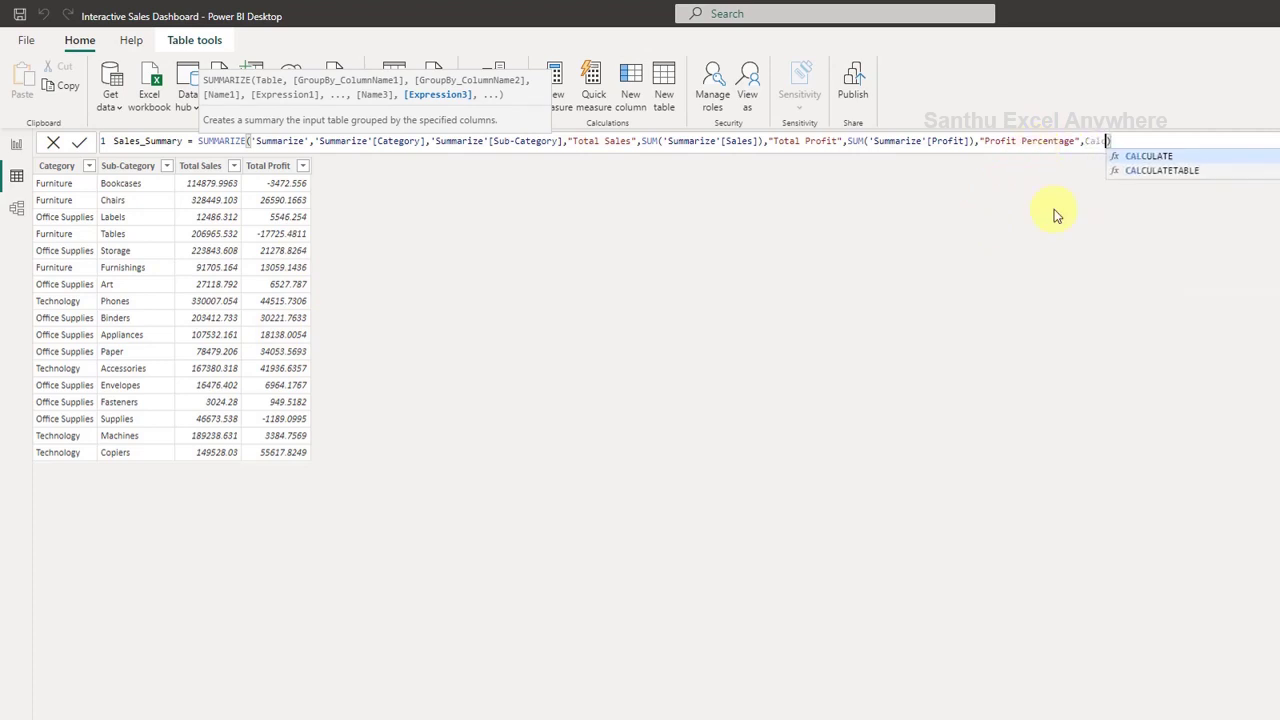
text(ULATE(SUM()
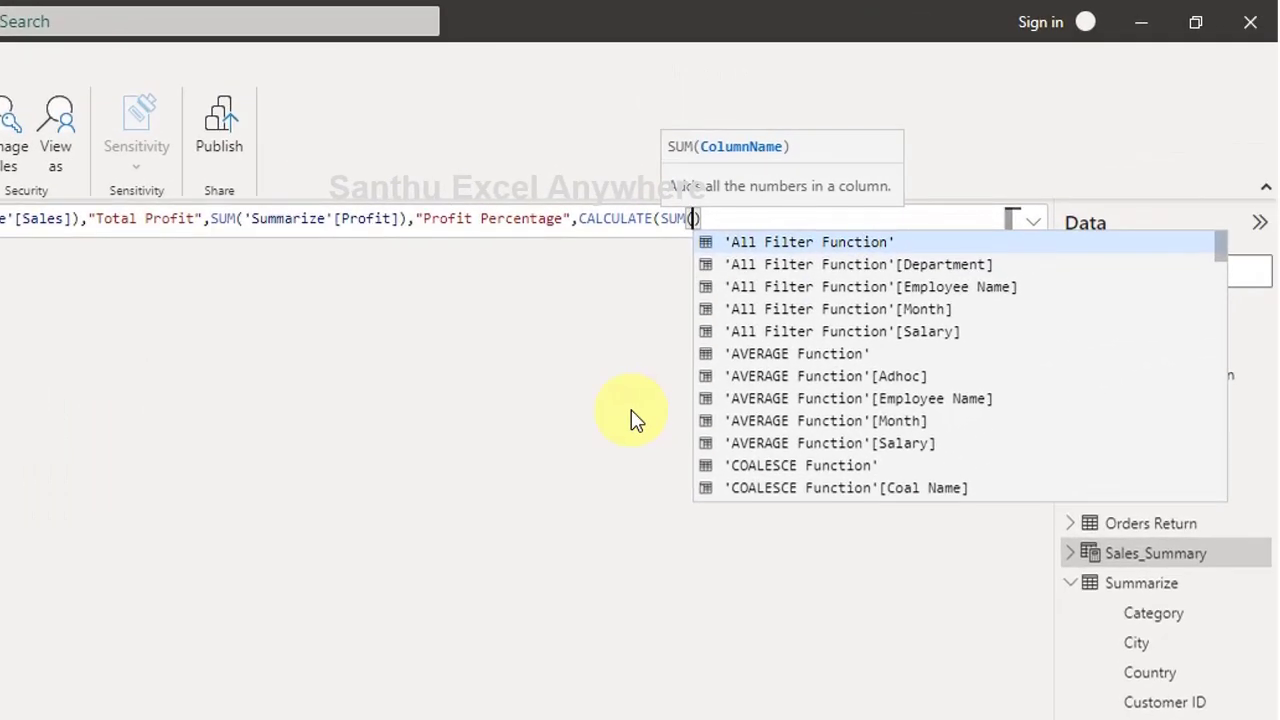
text(Pro)
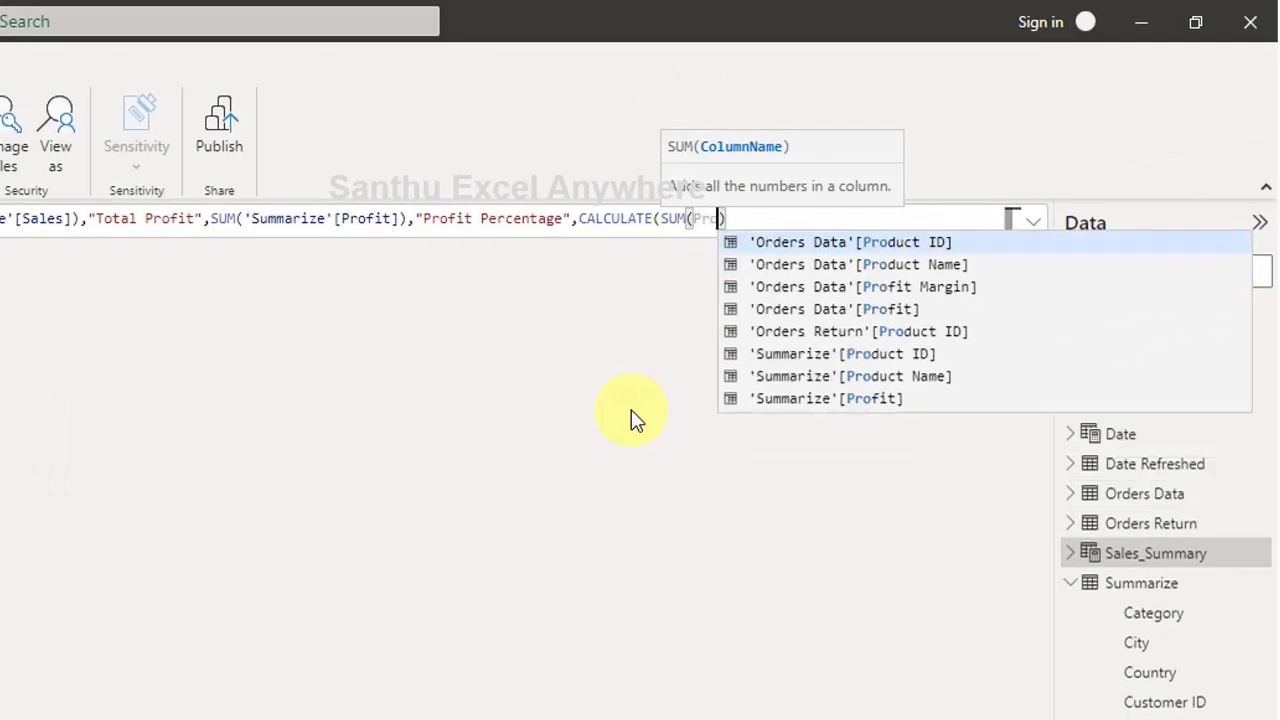
text(fit)
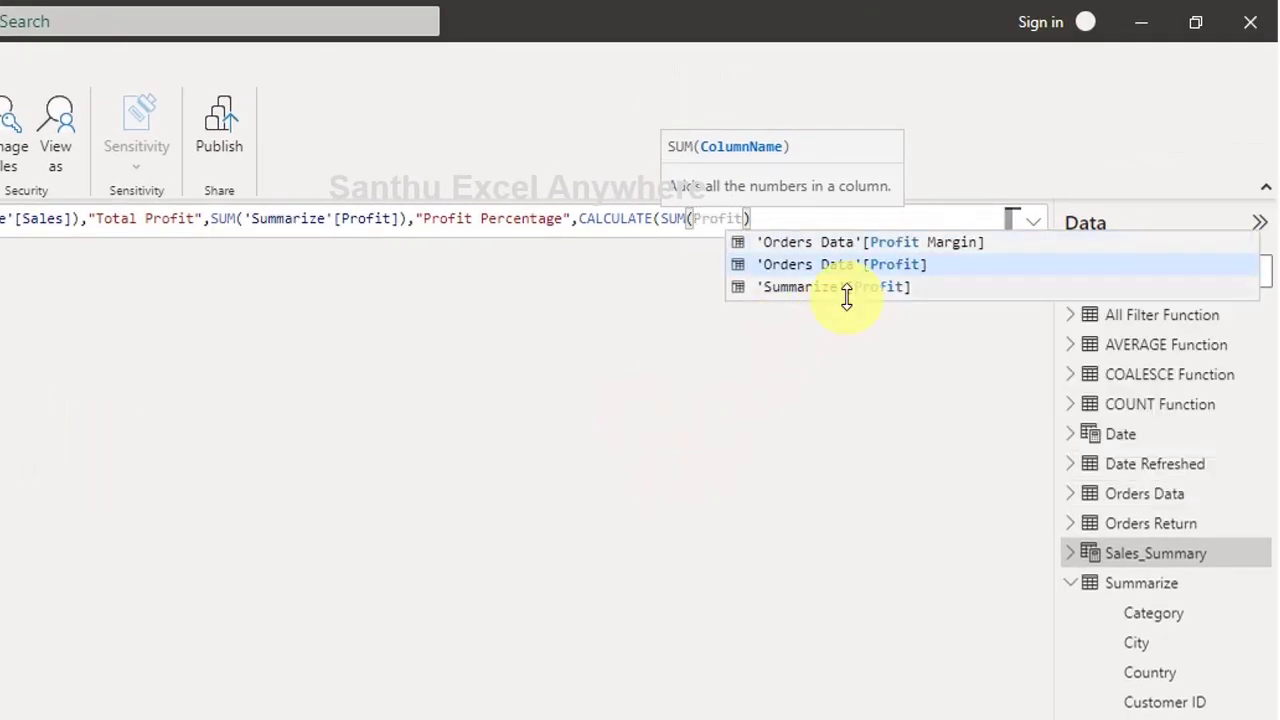
click(850, 288)
text())
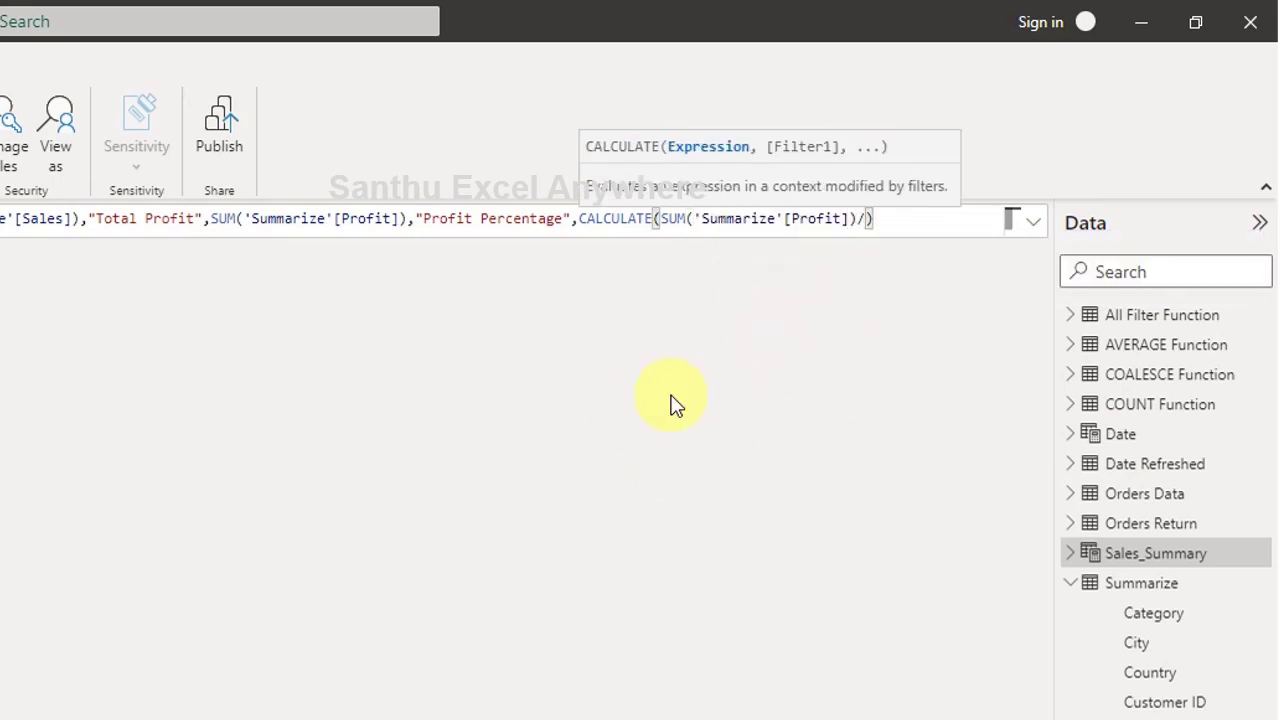
text(SUM)
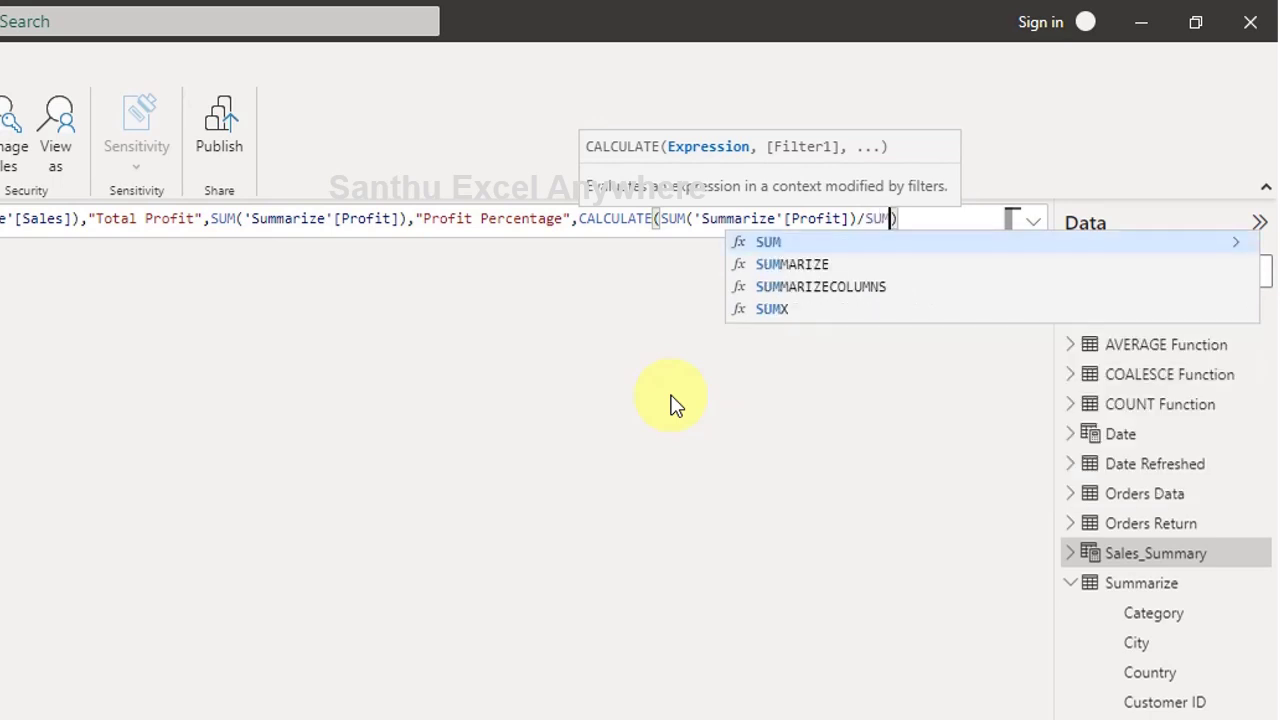
text((sal)
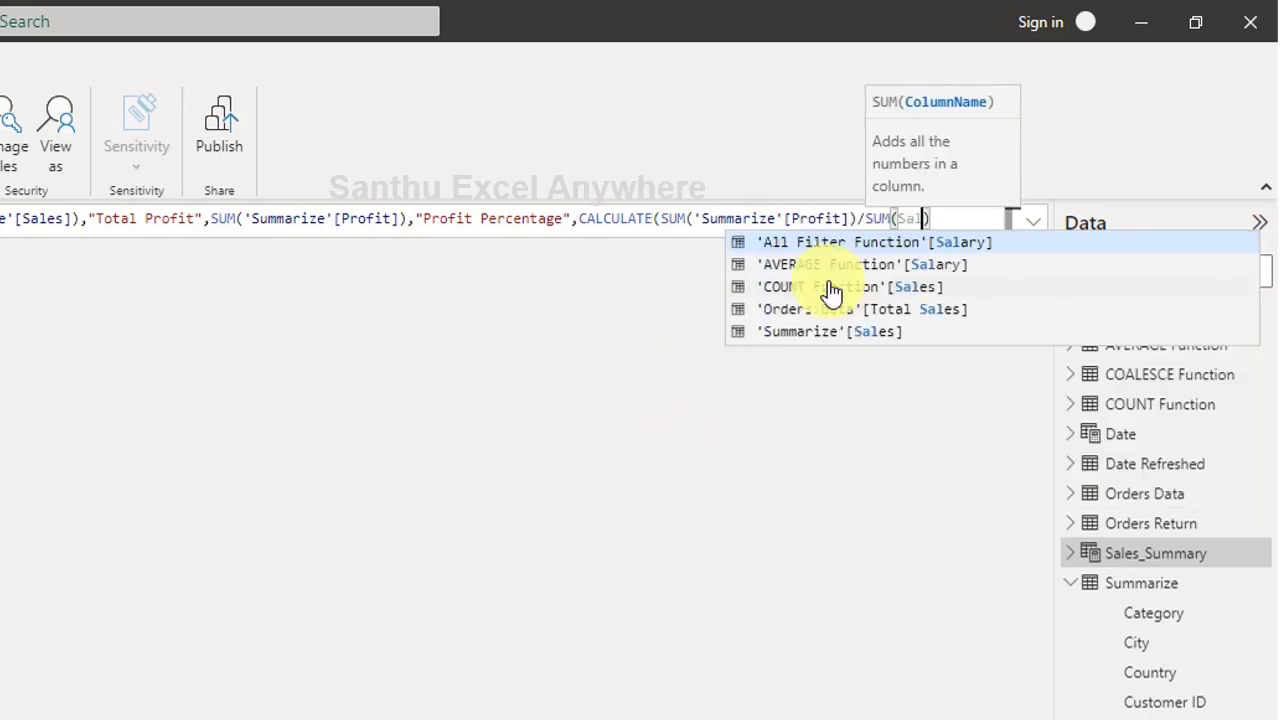
text(es)
double_click(843, 290)
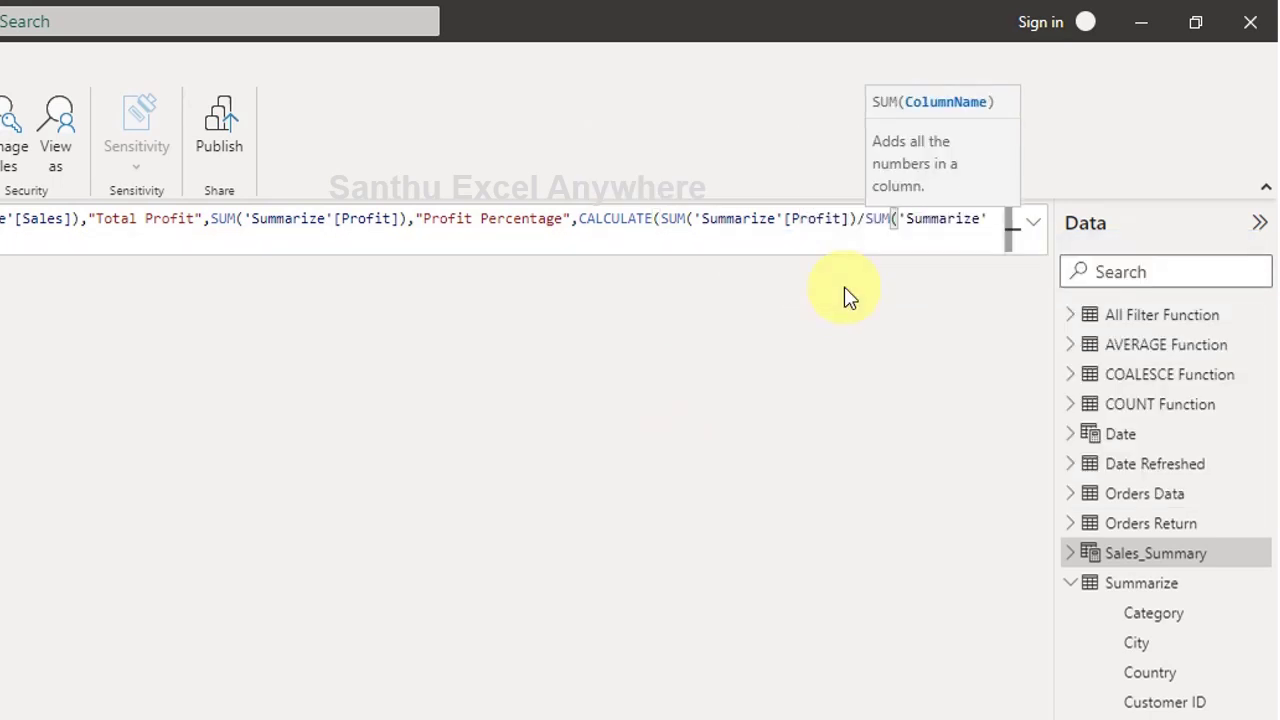
text())
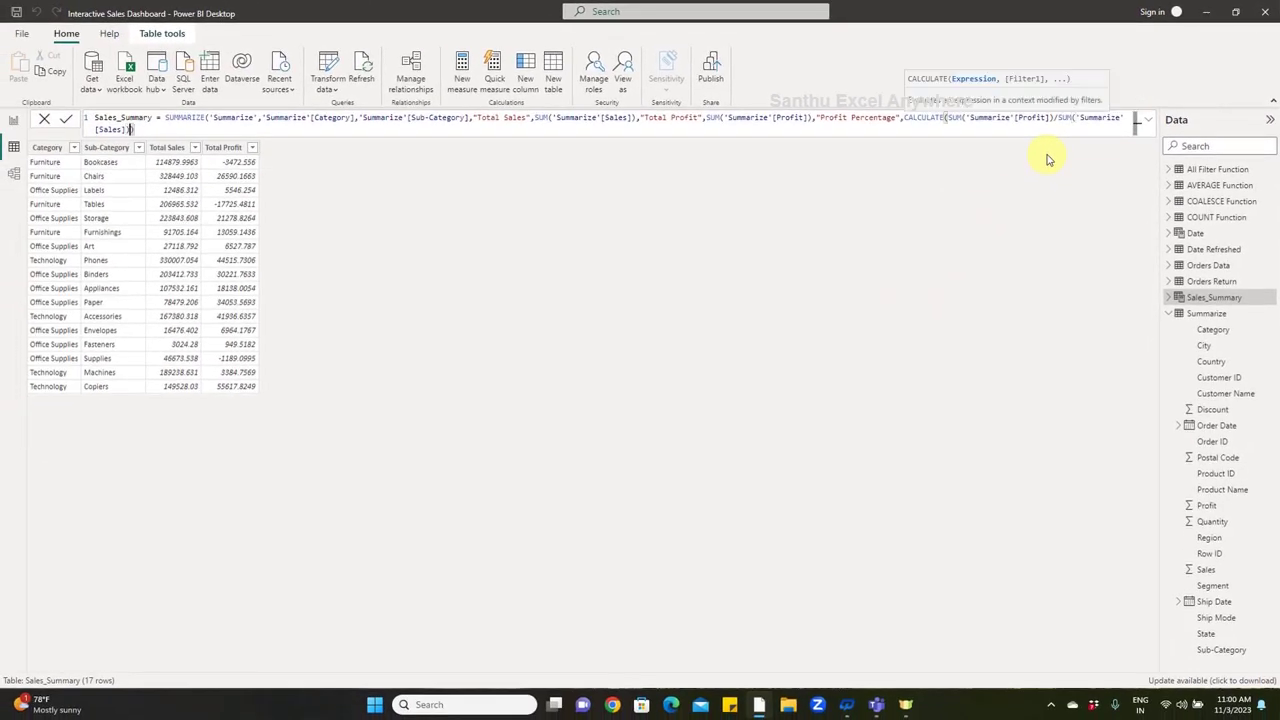
text())
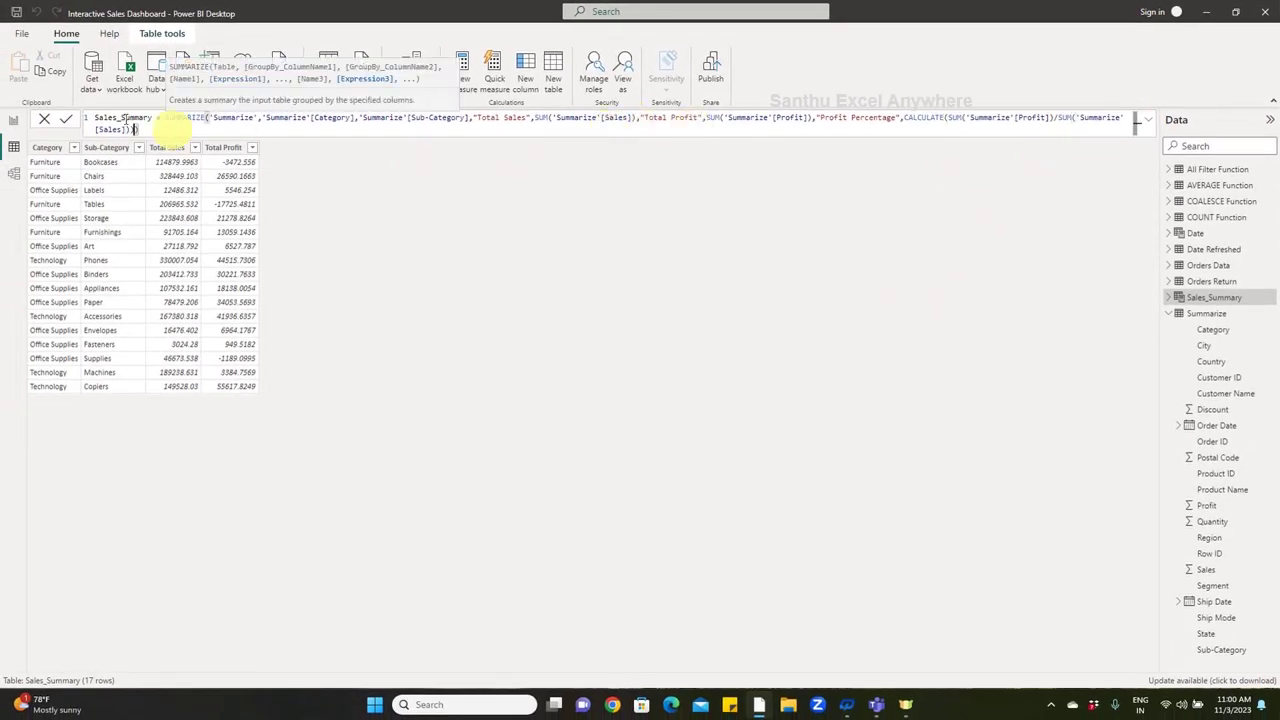
text())
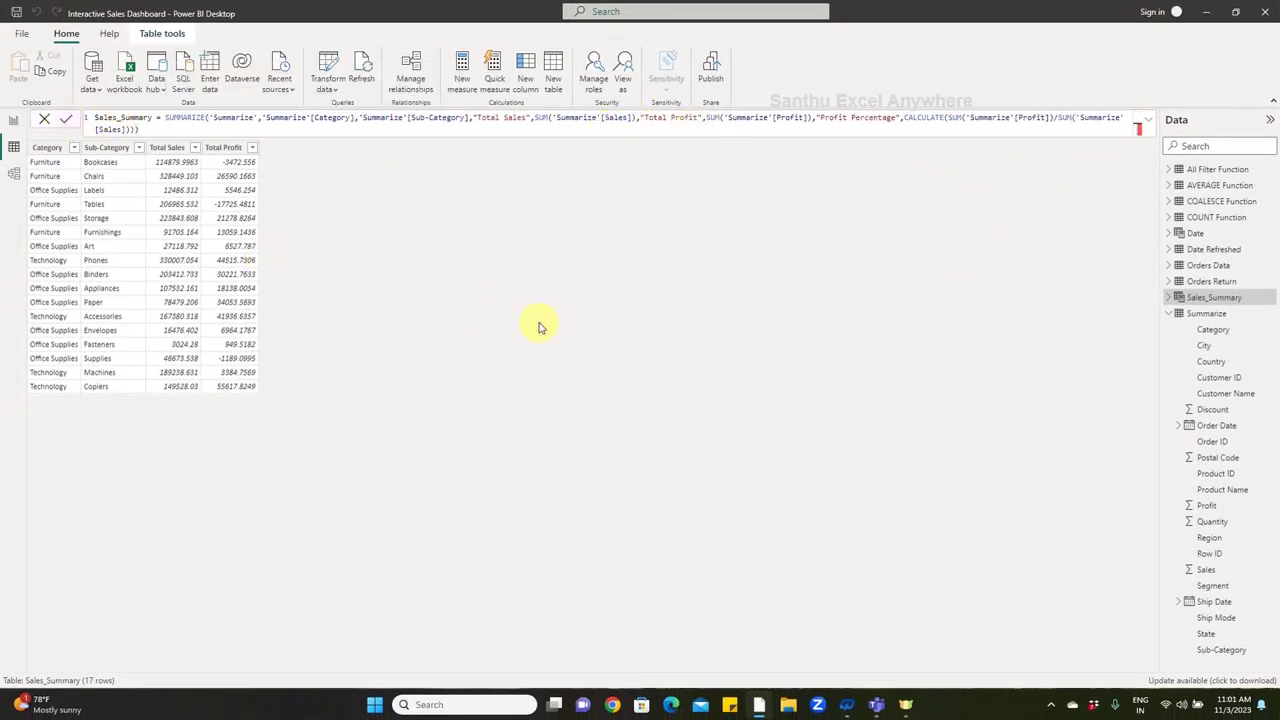
key(Return)
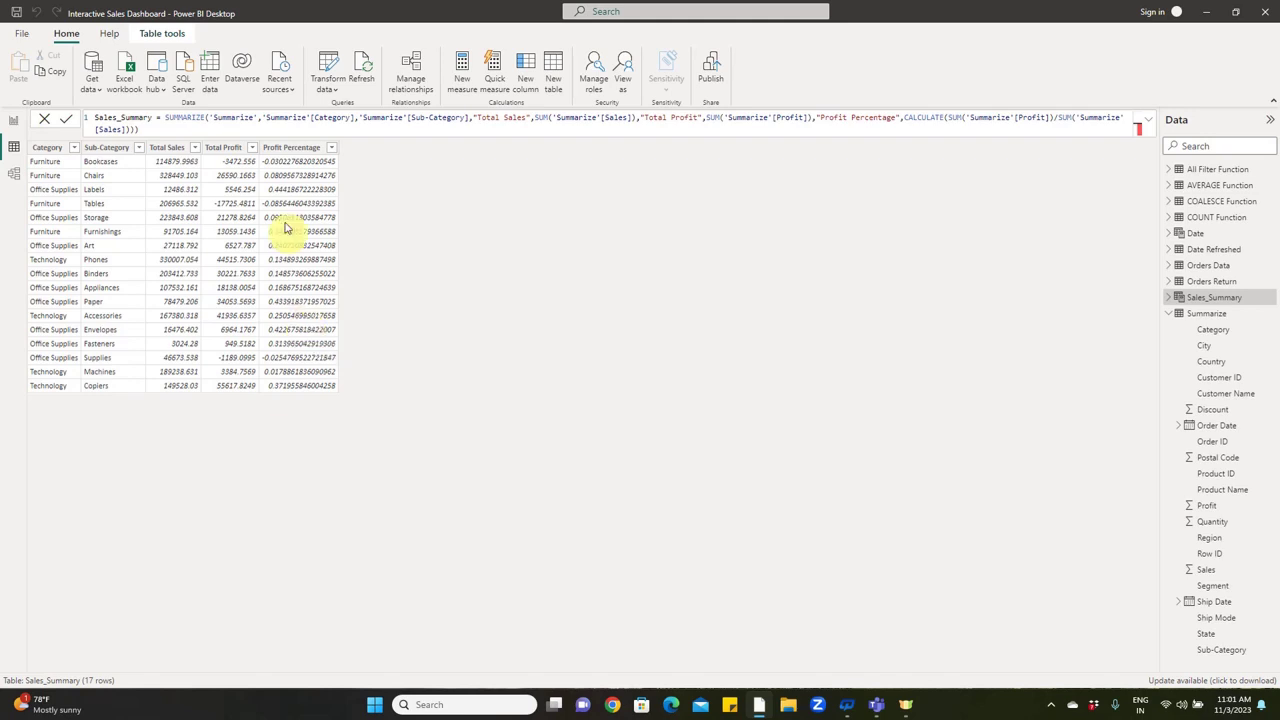
Step: Format the Profit Percentage column as Percentage, giving values like Bookcases -3.02%
click(282, 149)
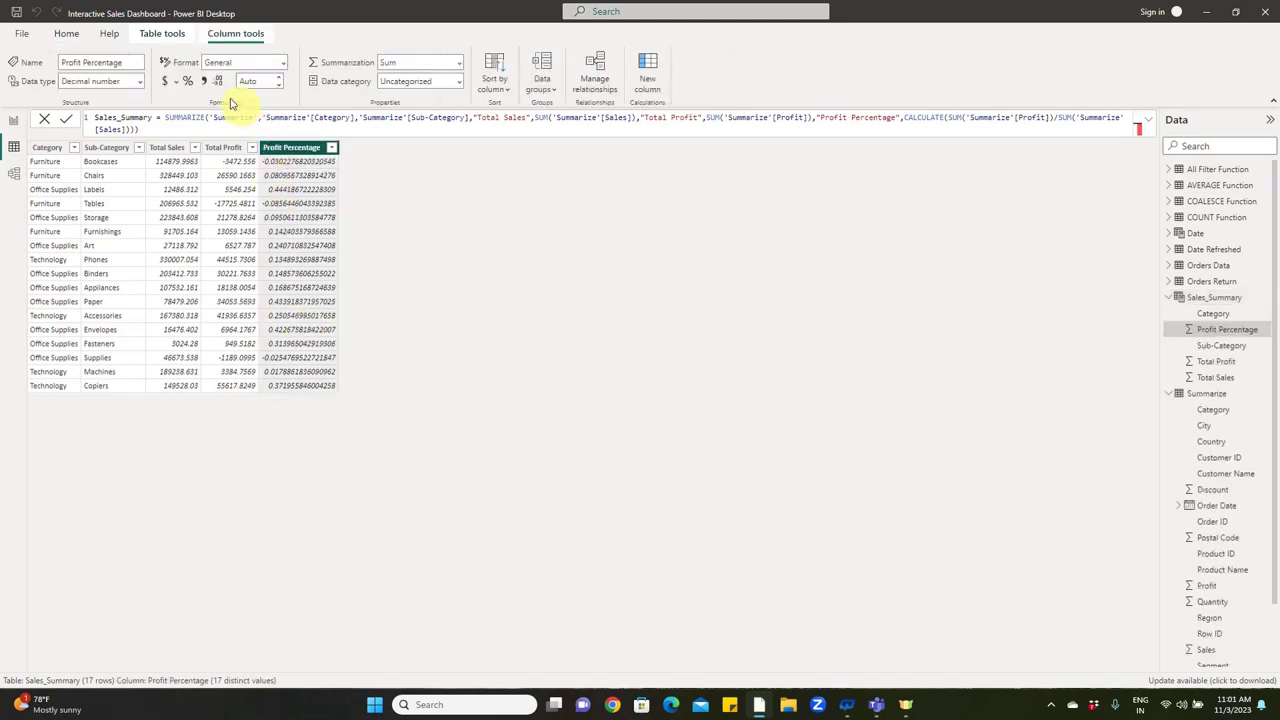
click(283, 64)
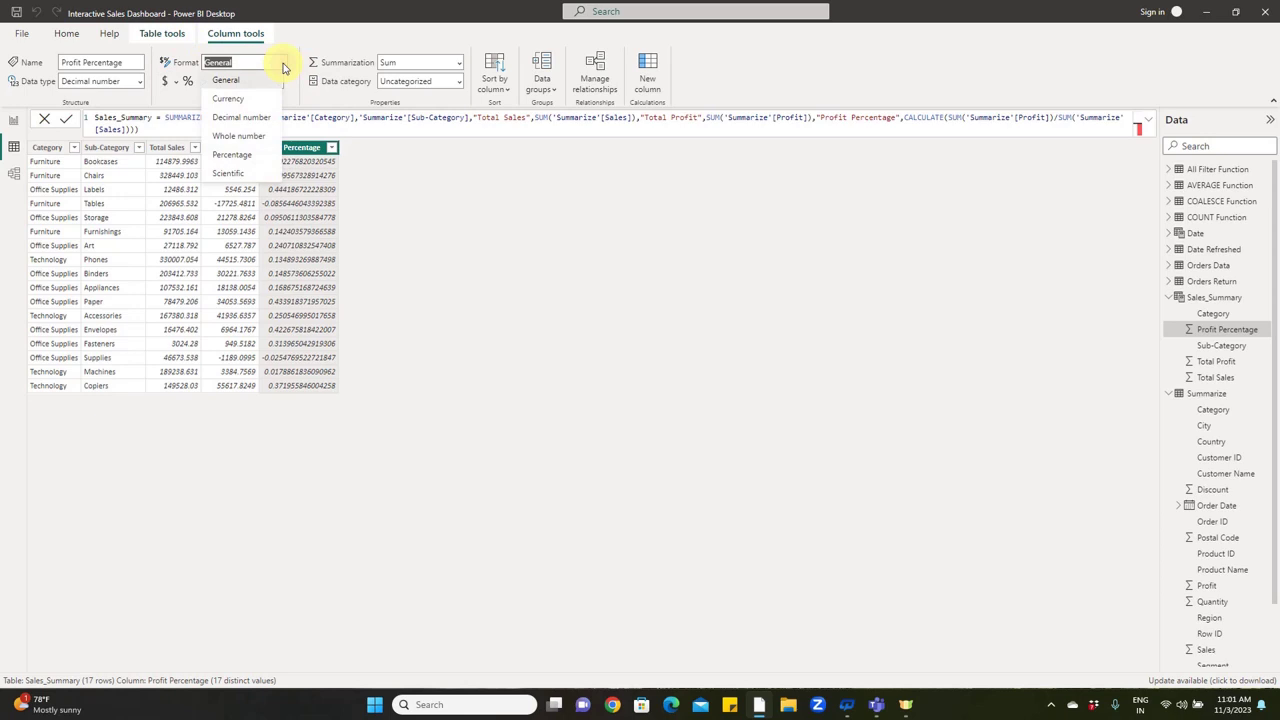
click(244, 162)
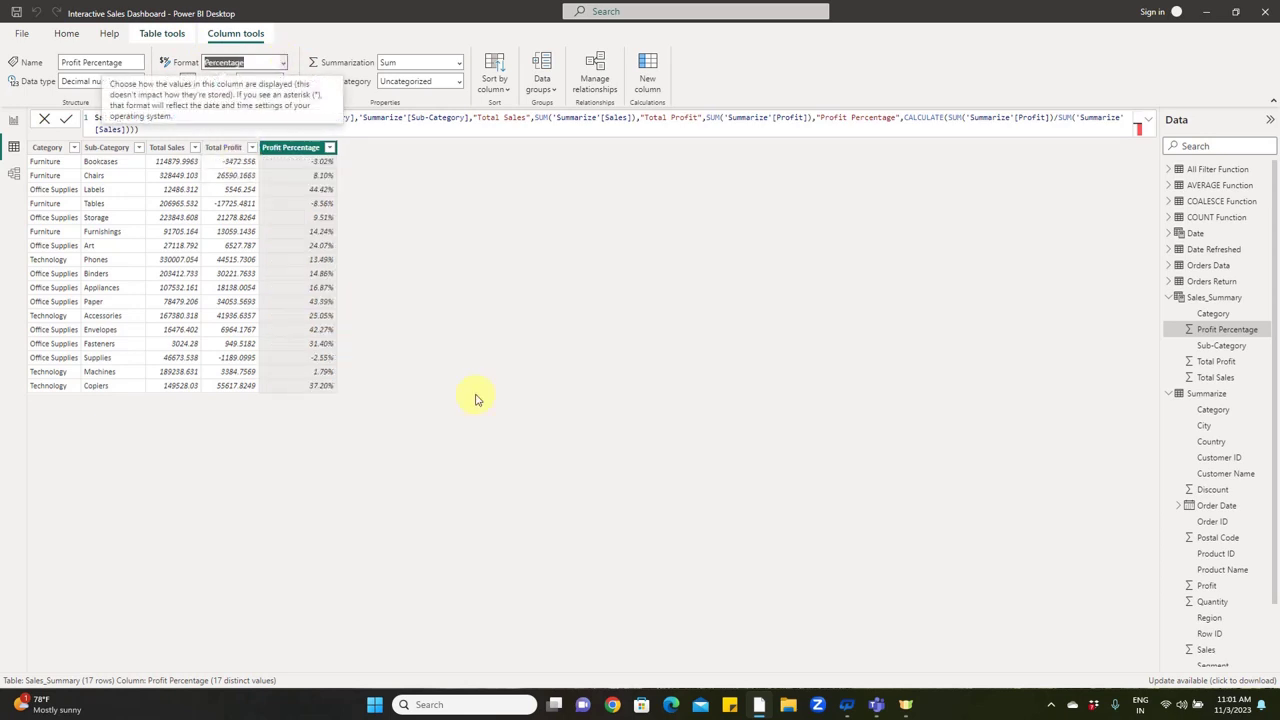
click(1169, 299)
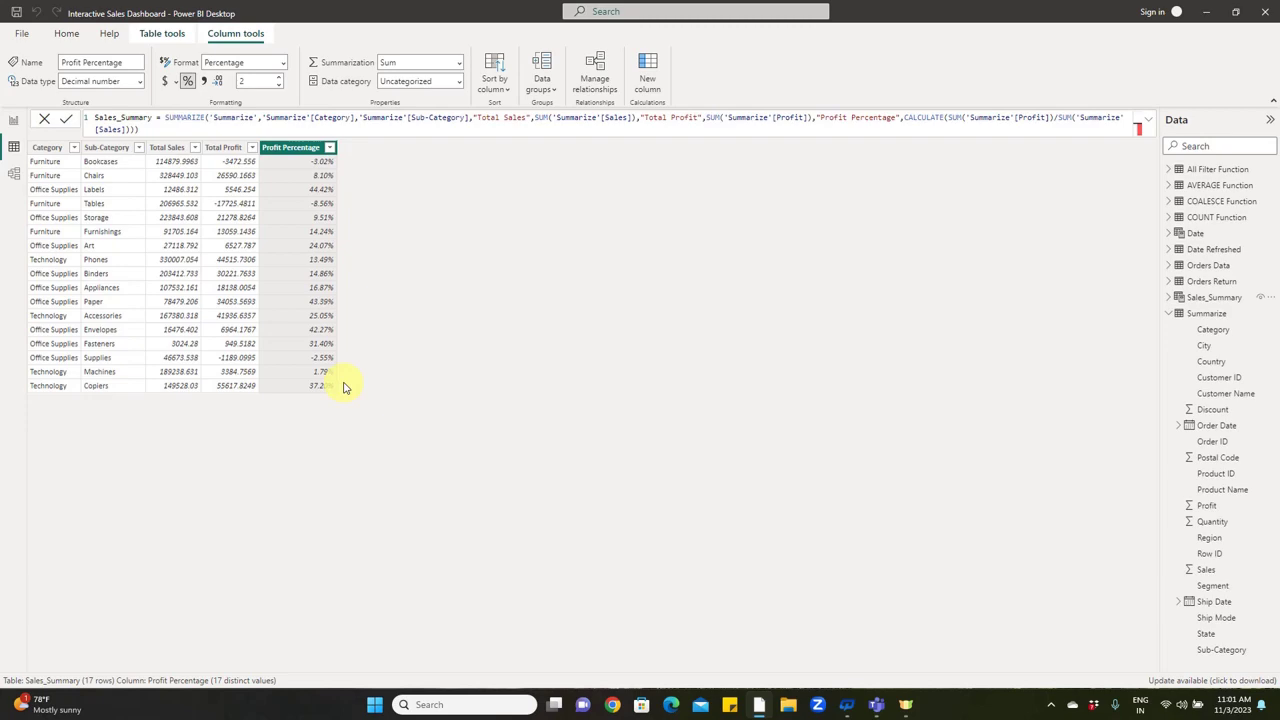
Step: Inspect the Summarize table's Sub-Category value list, then return to the SUMMARIZE report page
click(13, 122)
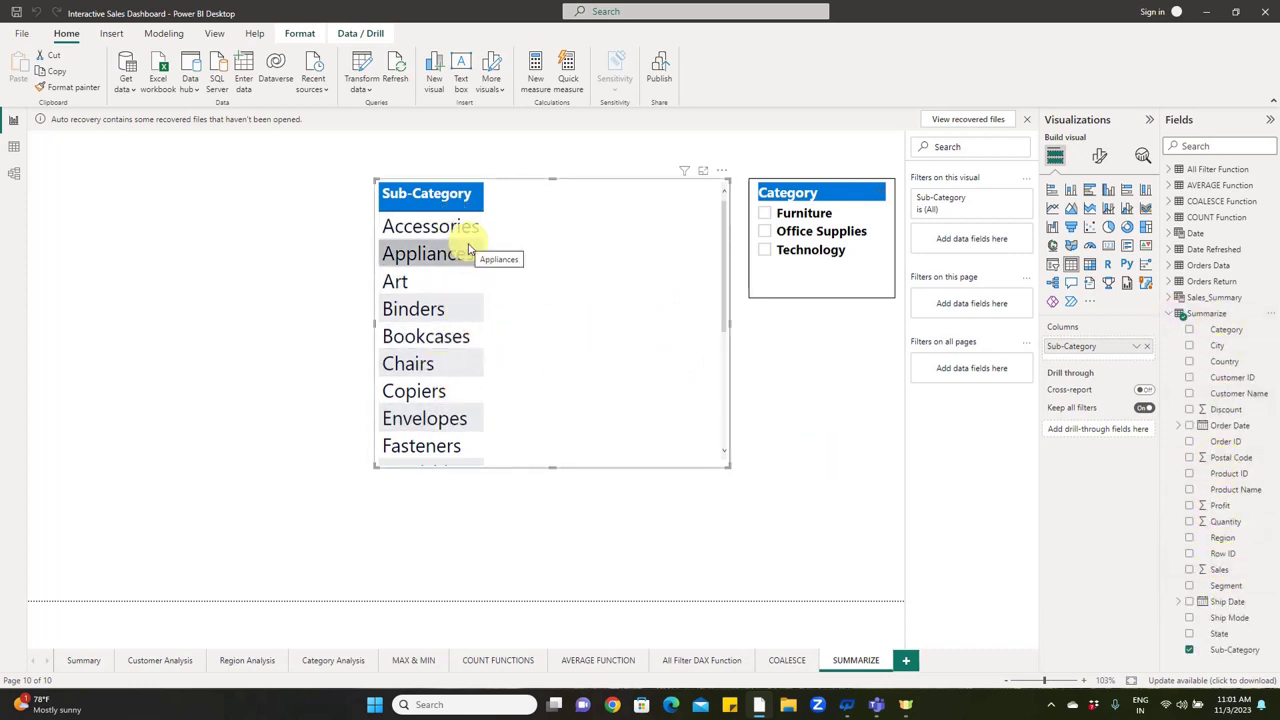
click(14, 148)
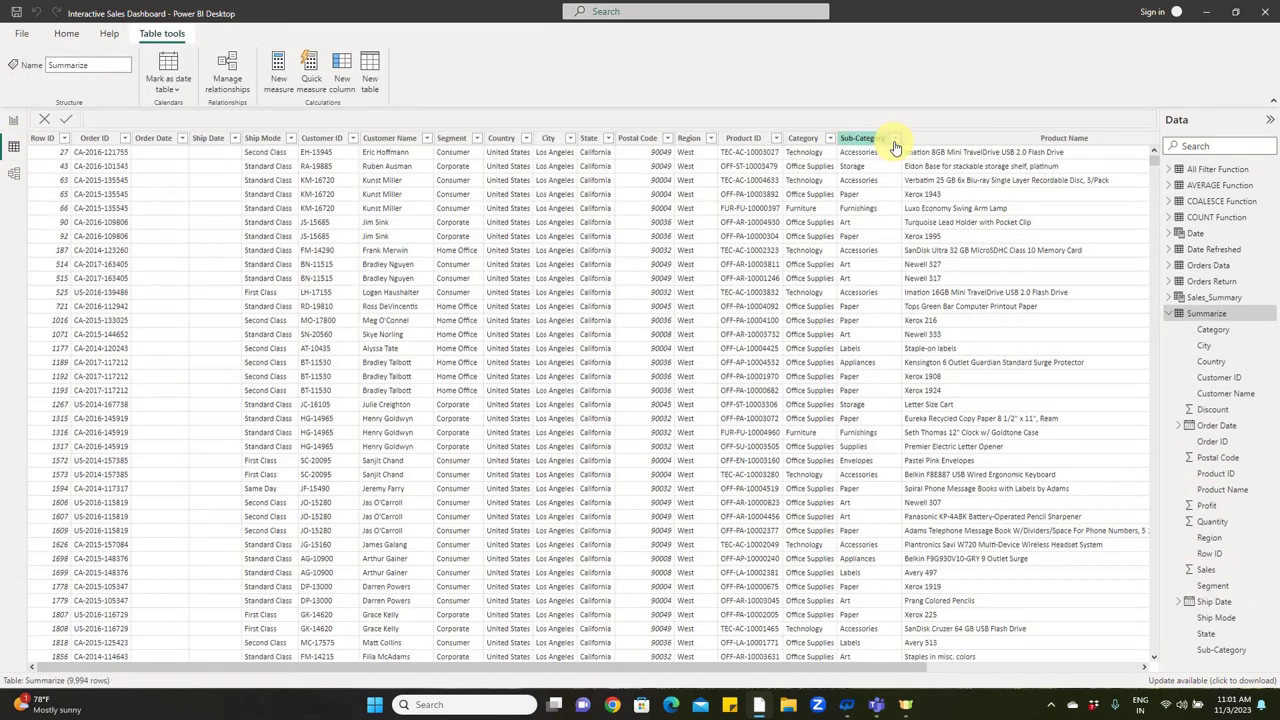
click(894, 143)
click(895, 138)
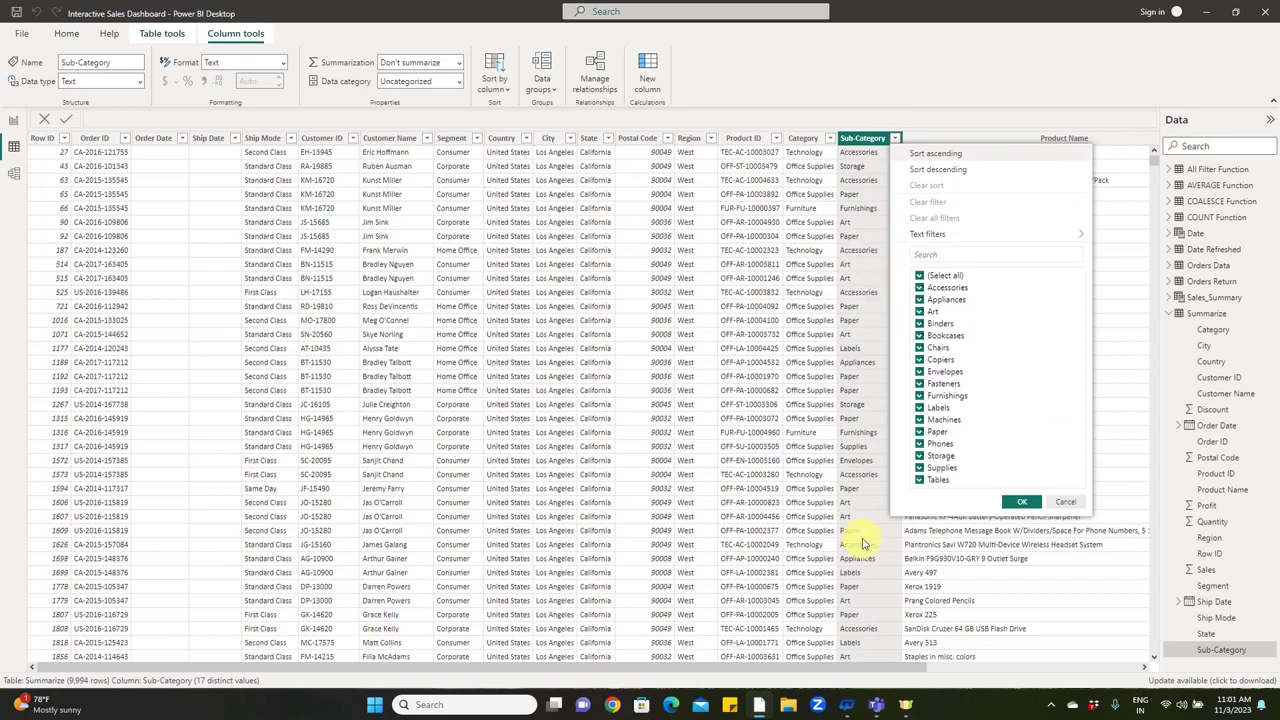
click(10, 122)
Step: Add a measure Max_Sales = MAX('Summarize'[Sales]) to the Summarize table
click(12, 122)
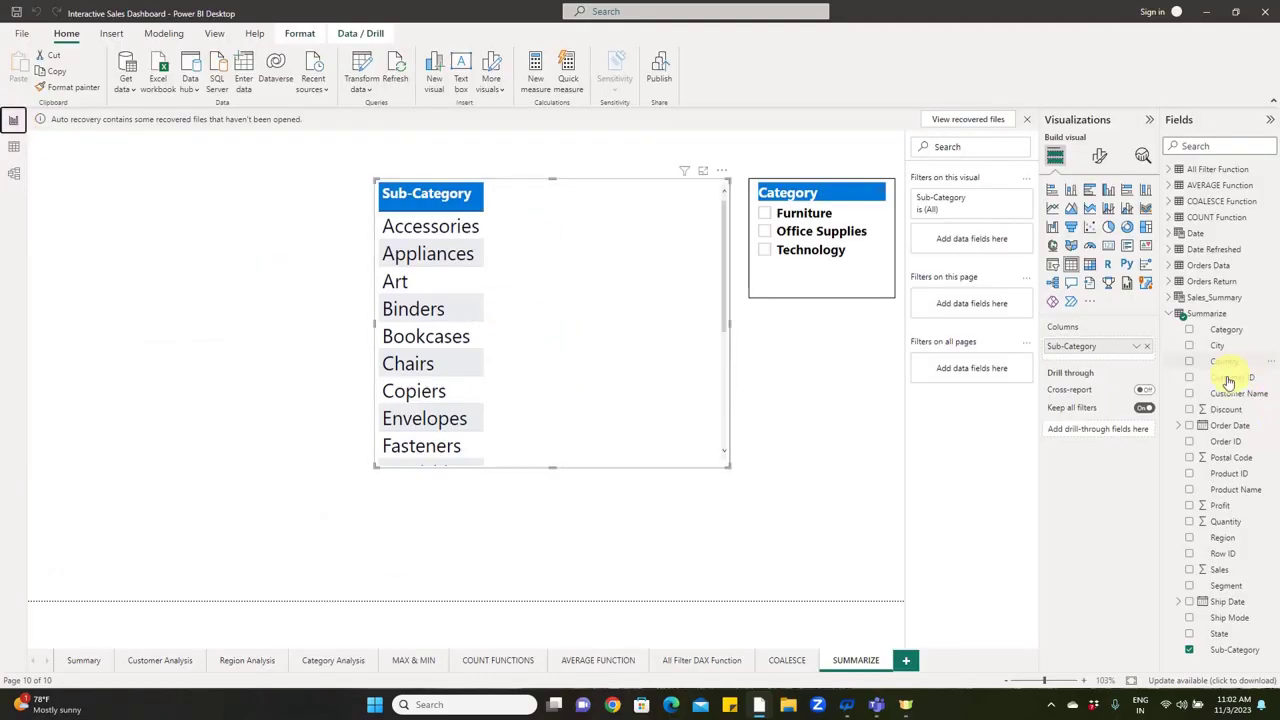
click(1218, 314)
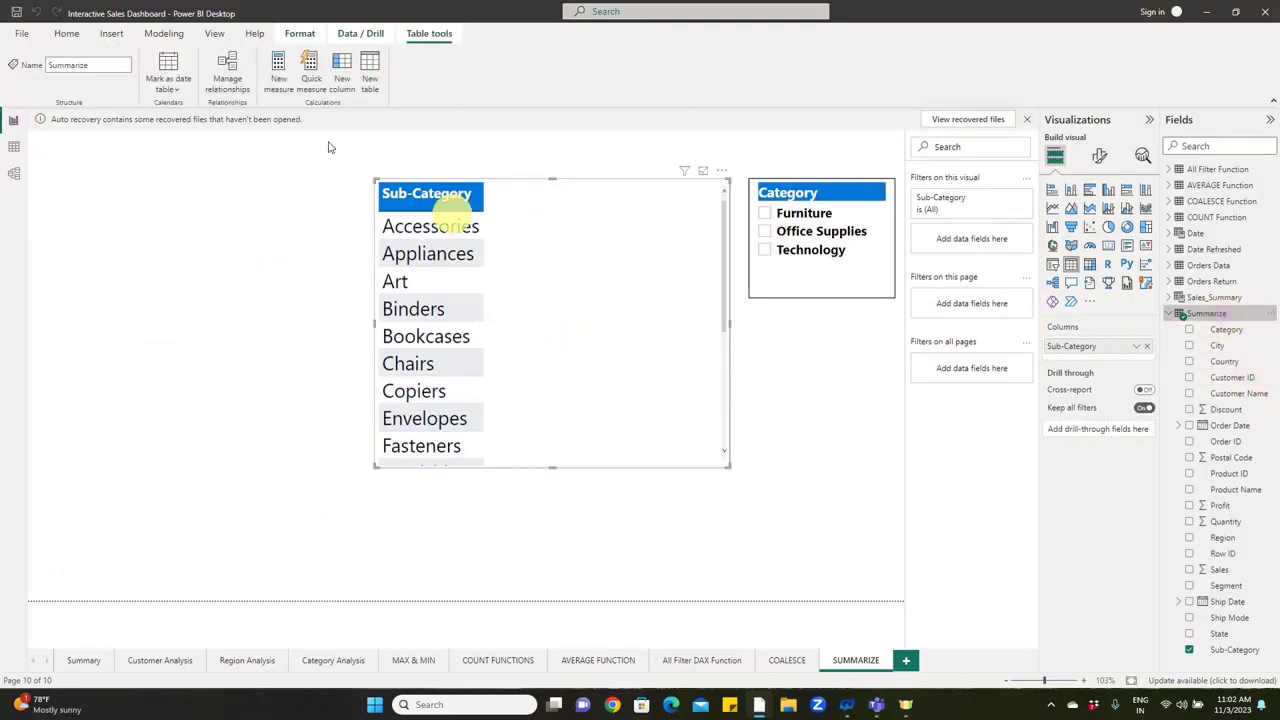
click(282, 66)
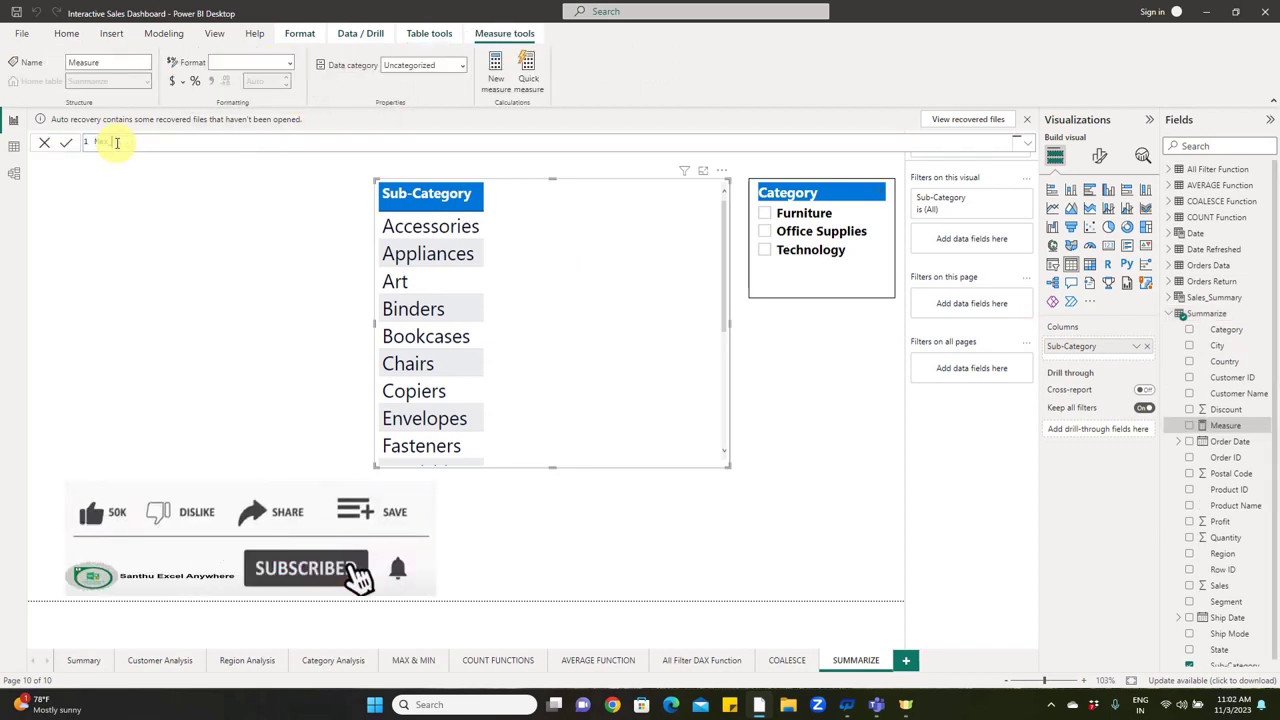
text(Max_Sales = M)
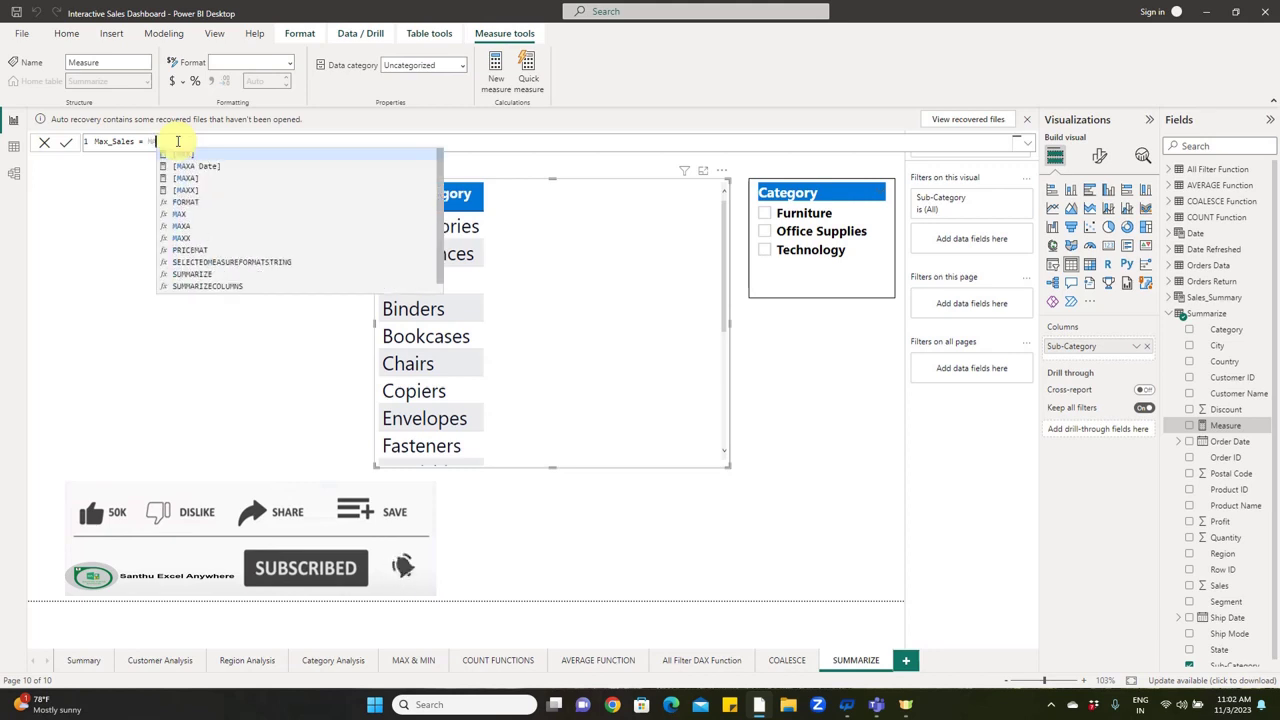
text(AX(S)
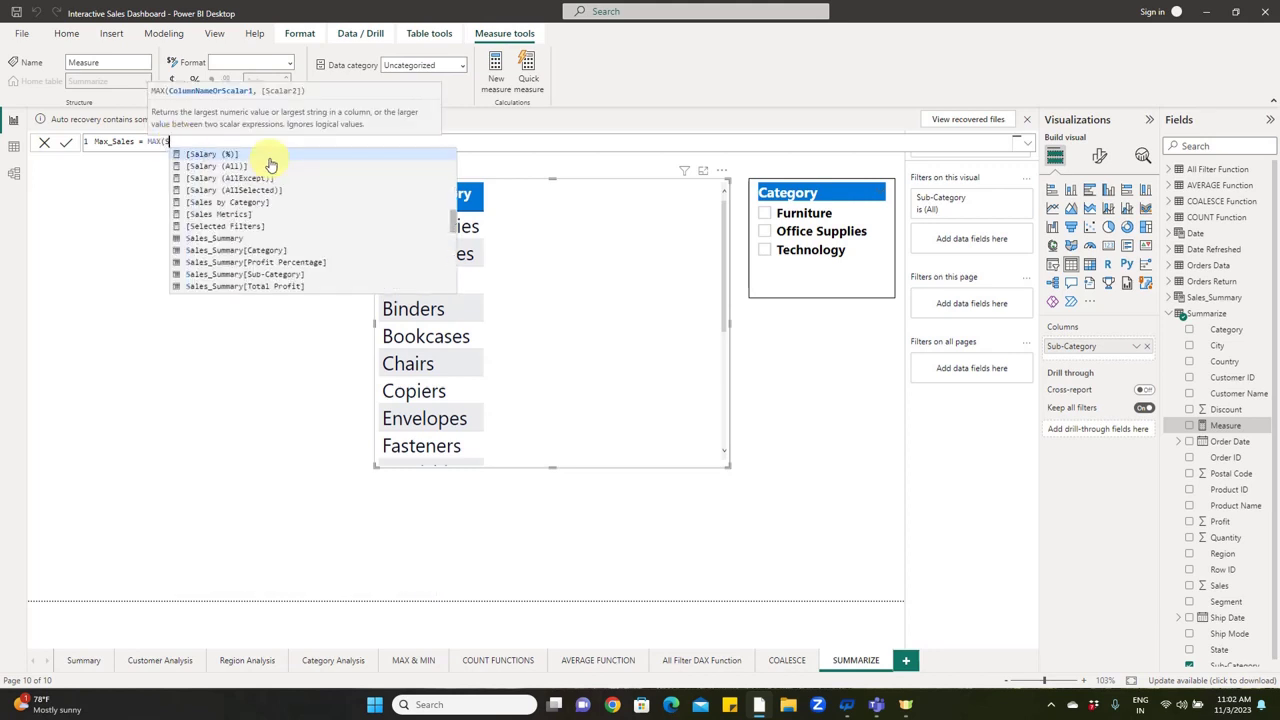
text(ales)
click(295, 179)
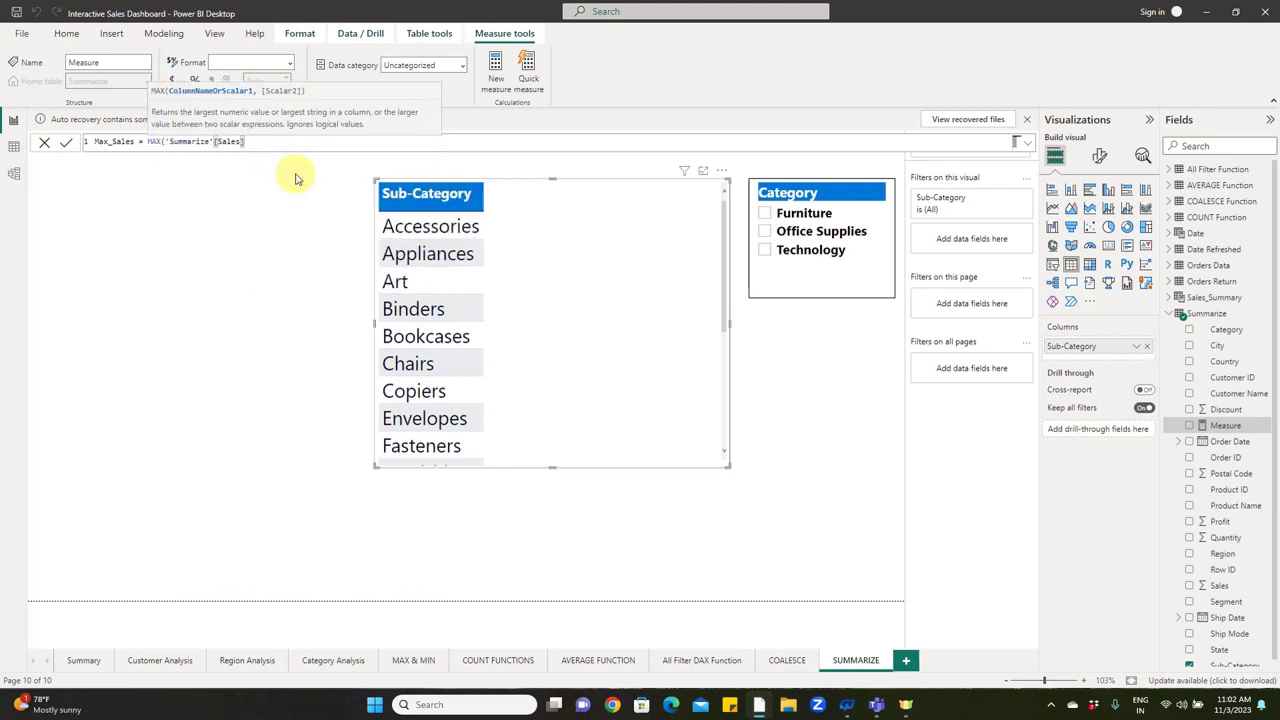
text())
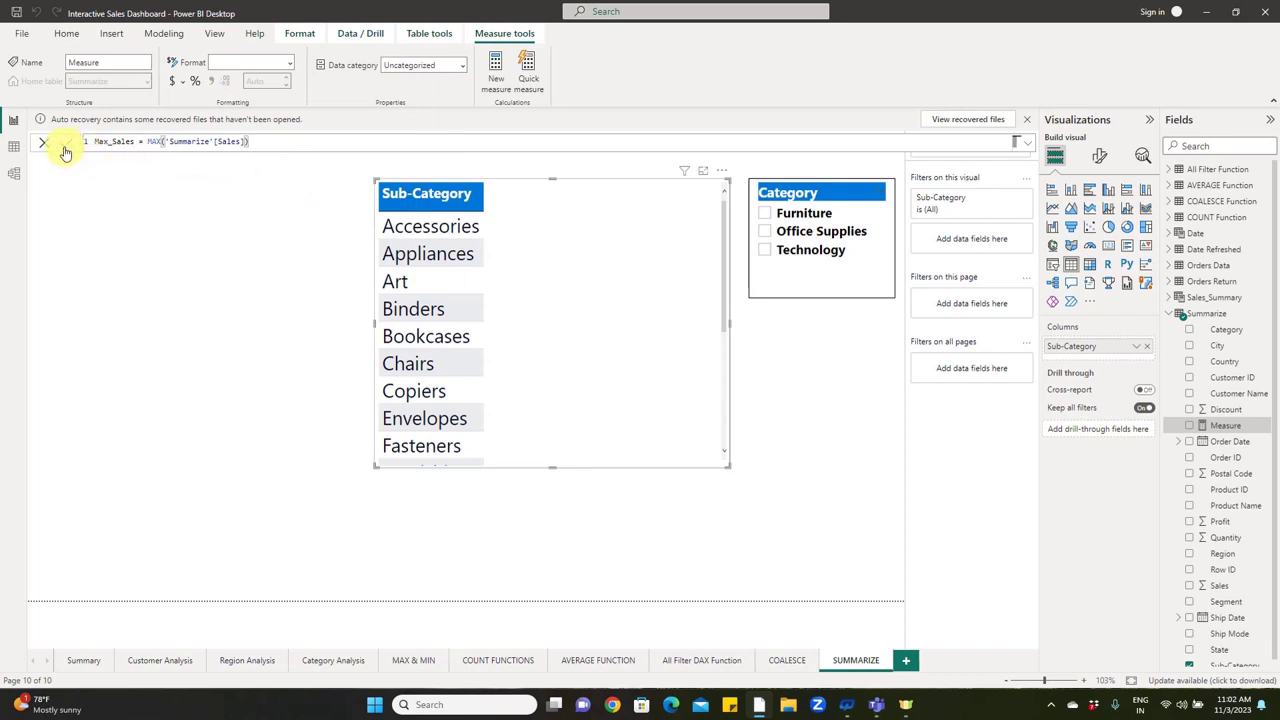
click(66, 144)
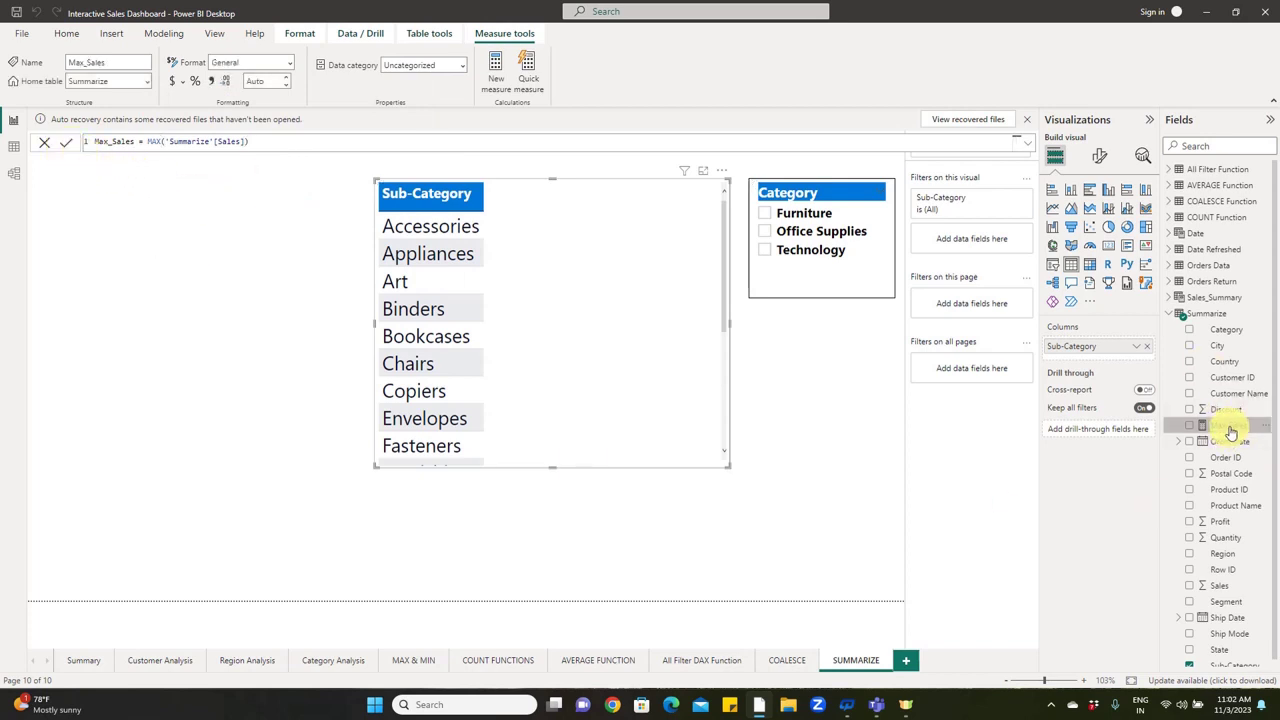
drag(1230, 436, 544, 325)
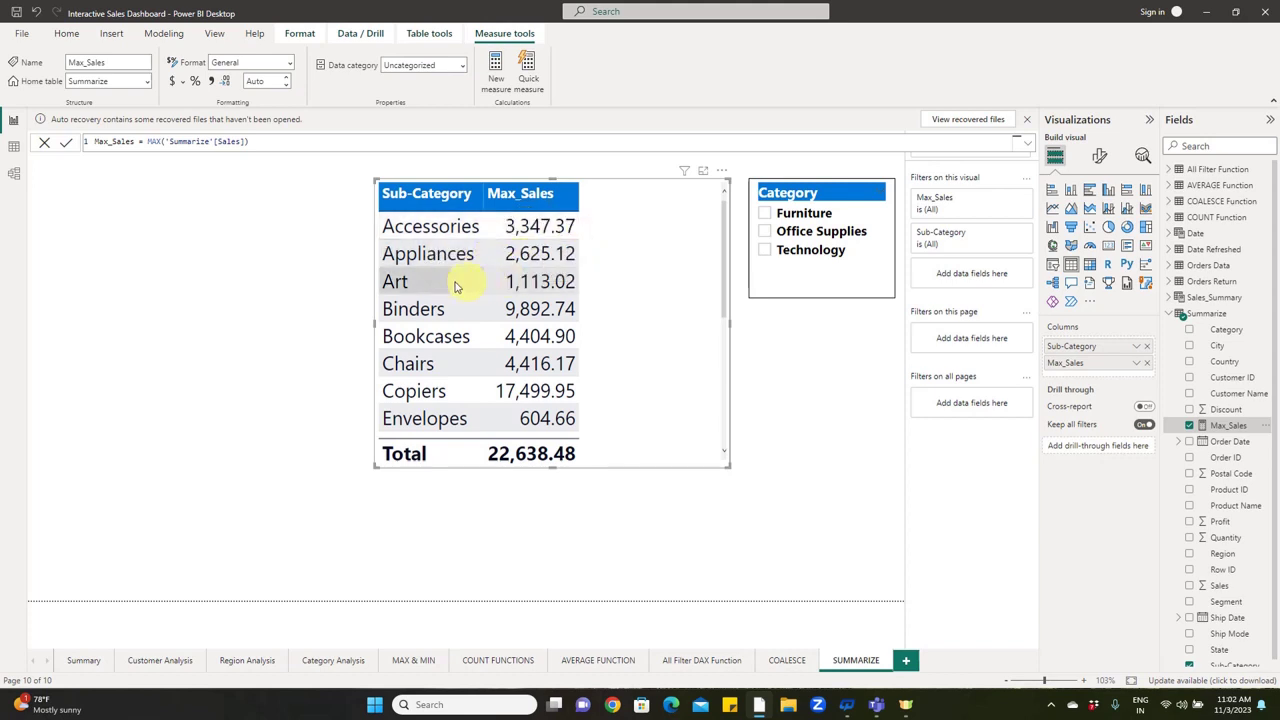
scroll(558, 330, down, 2)
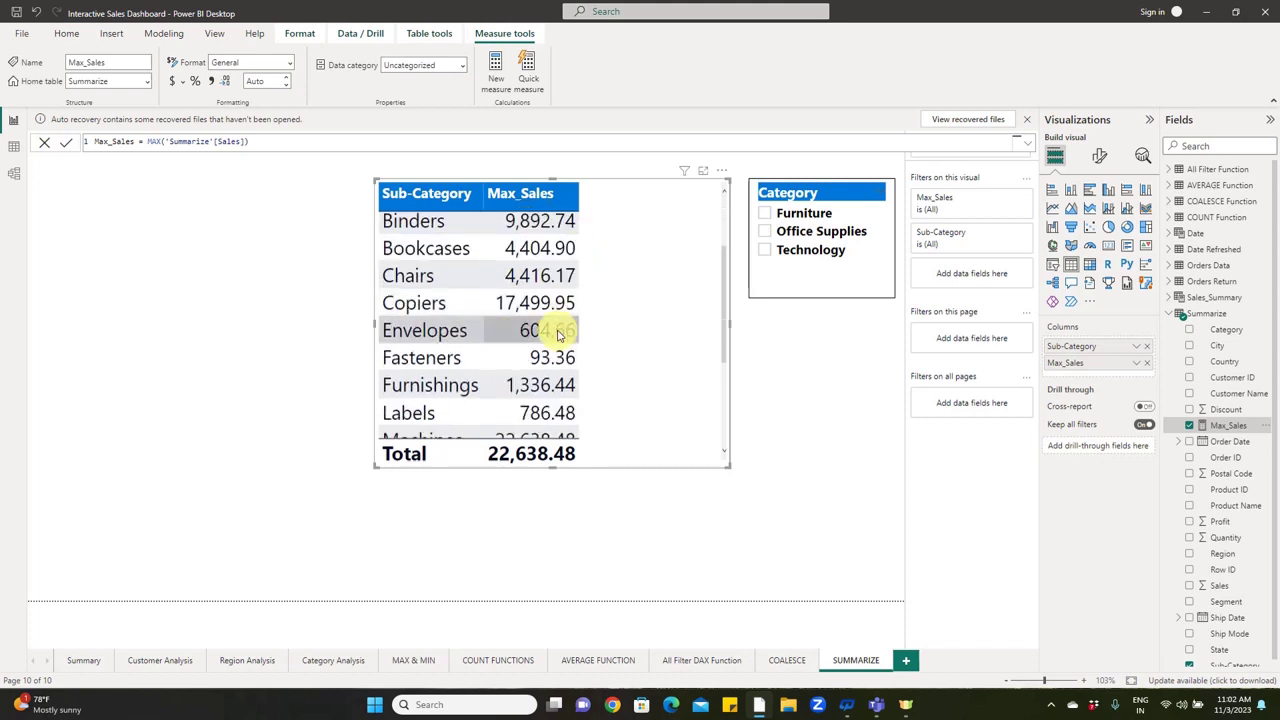
scroll(562, 334, down, 1)
scroll(562, 340, down, 2)
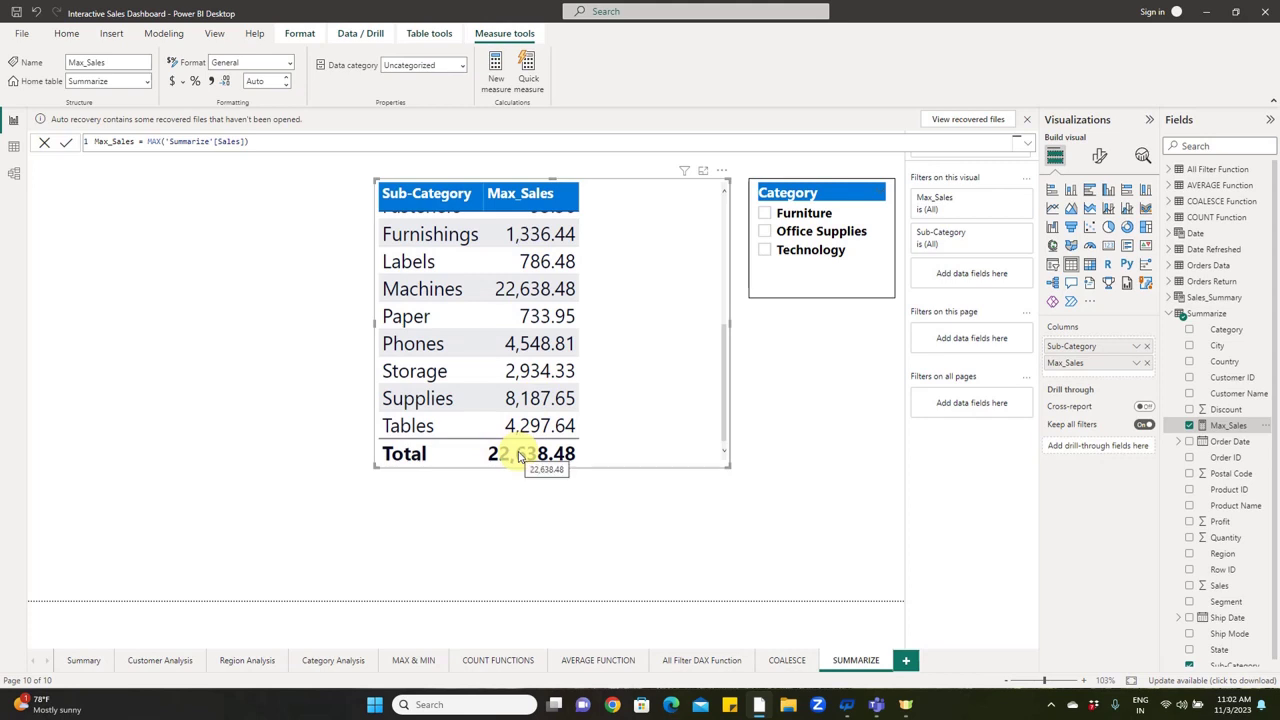
Step: Select and copy the Sales_Summary SUMMARIZE formula, then select the Summarize table
click(1210, 297)
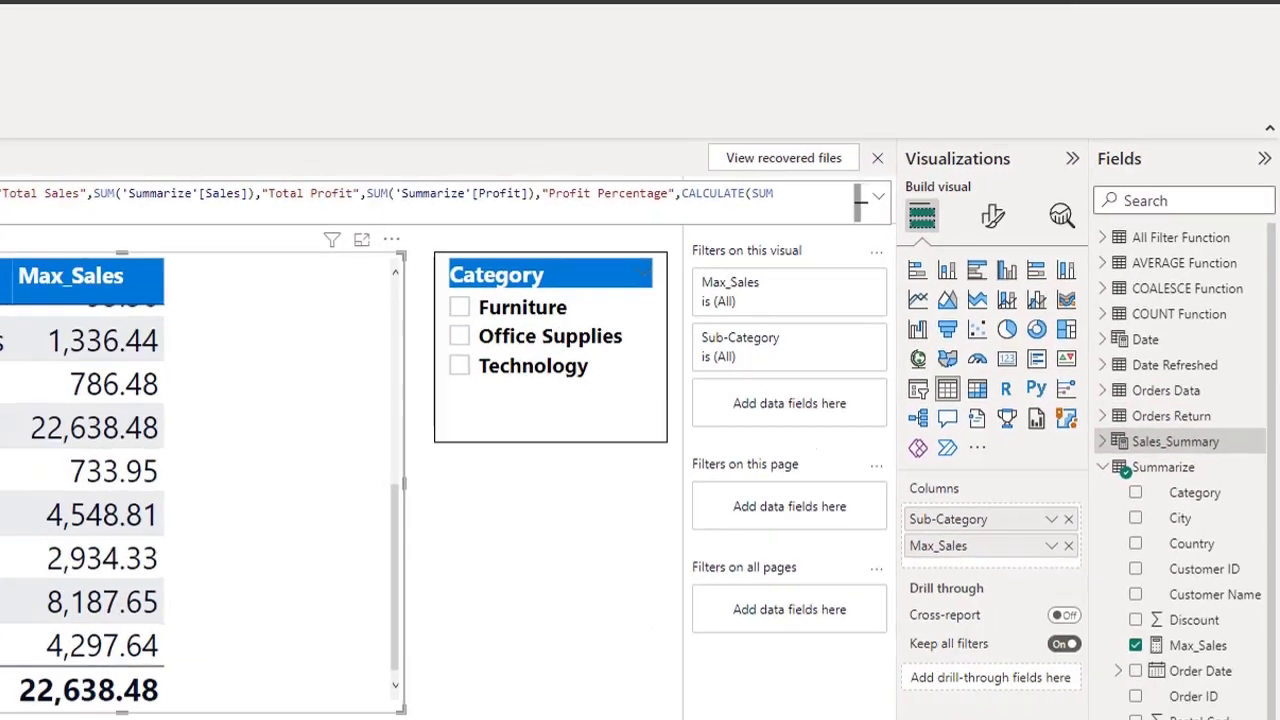
drag(329, 157, 170, 145)
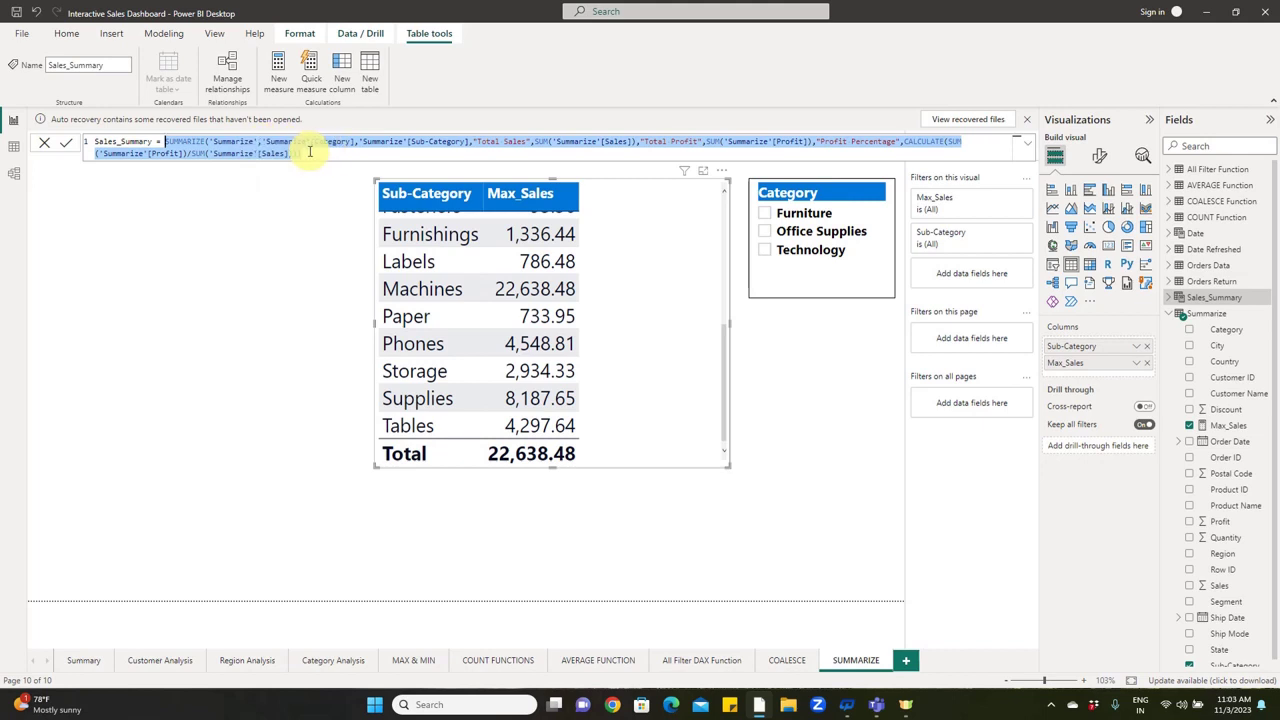
click(1214, 318)
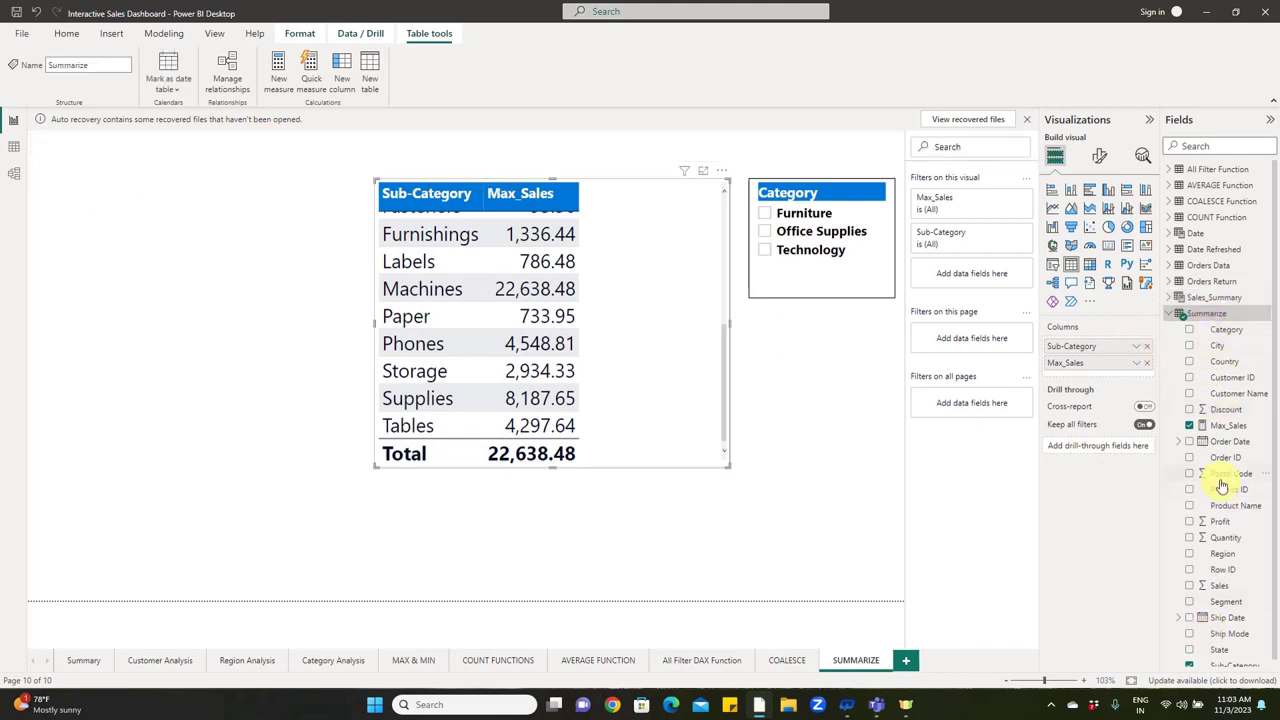
Step: Create the Summary_Max_Sales measure as SUMX over the pasted SUMMARIZE table, summing [Max_Sales]
click(283, 70)
text(Su)
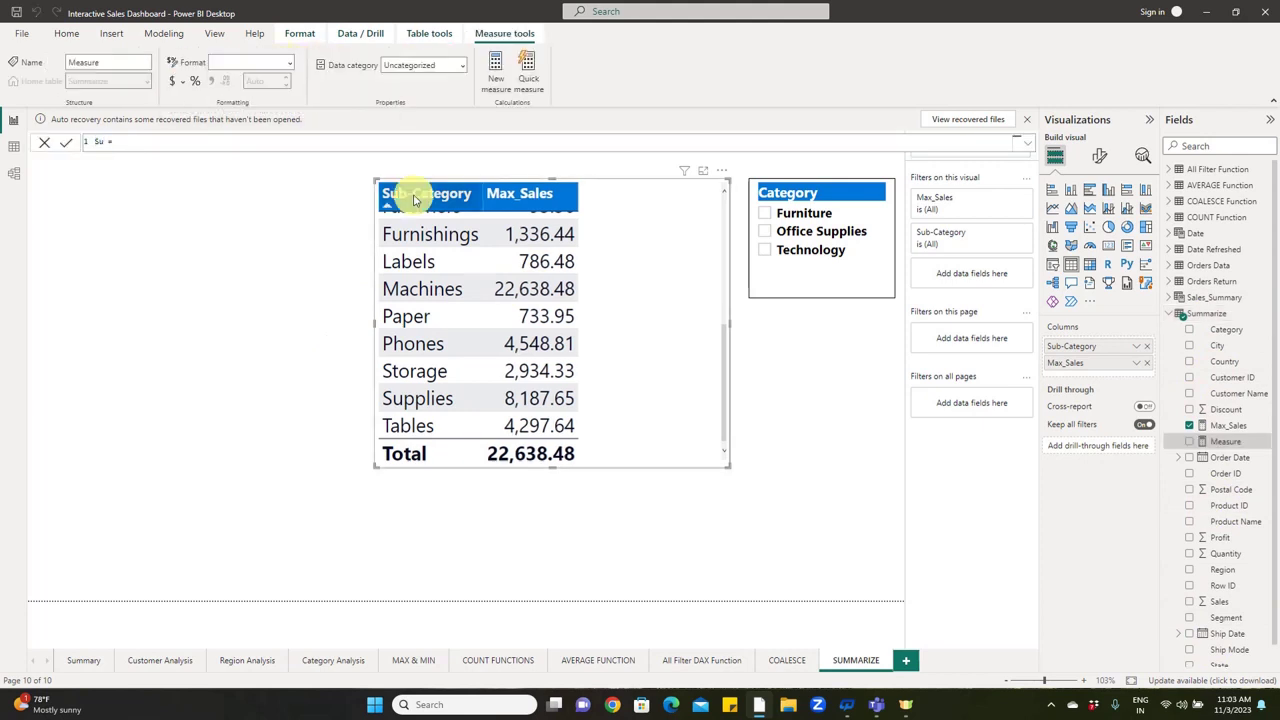
text(mmary_Max_)
text(Sales)
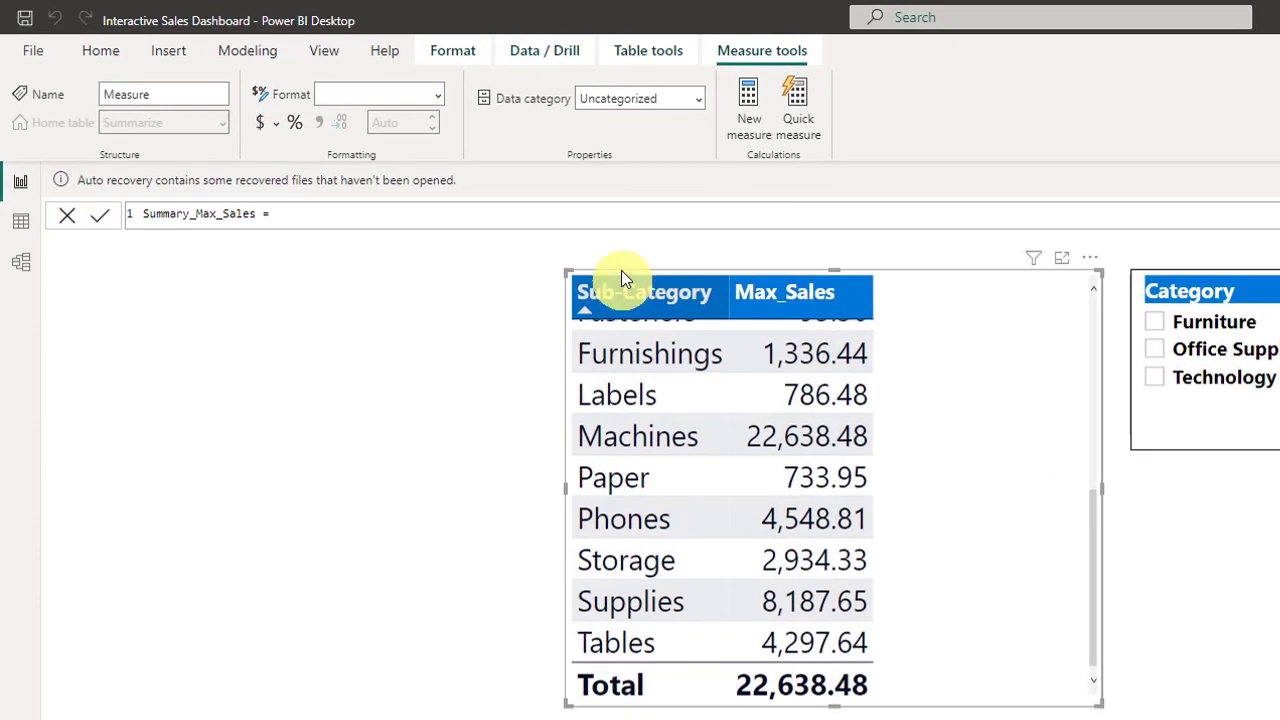
key(End)
text(SU)
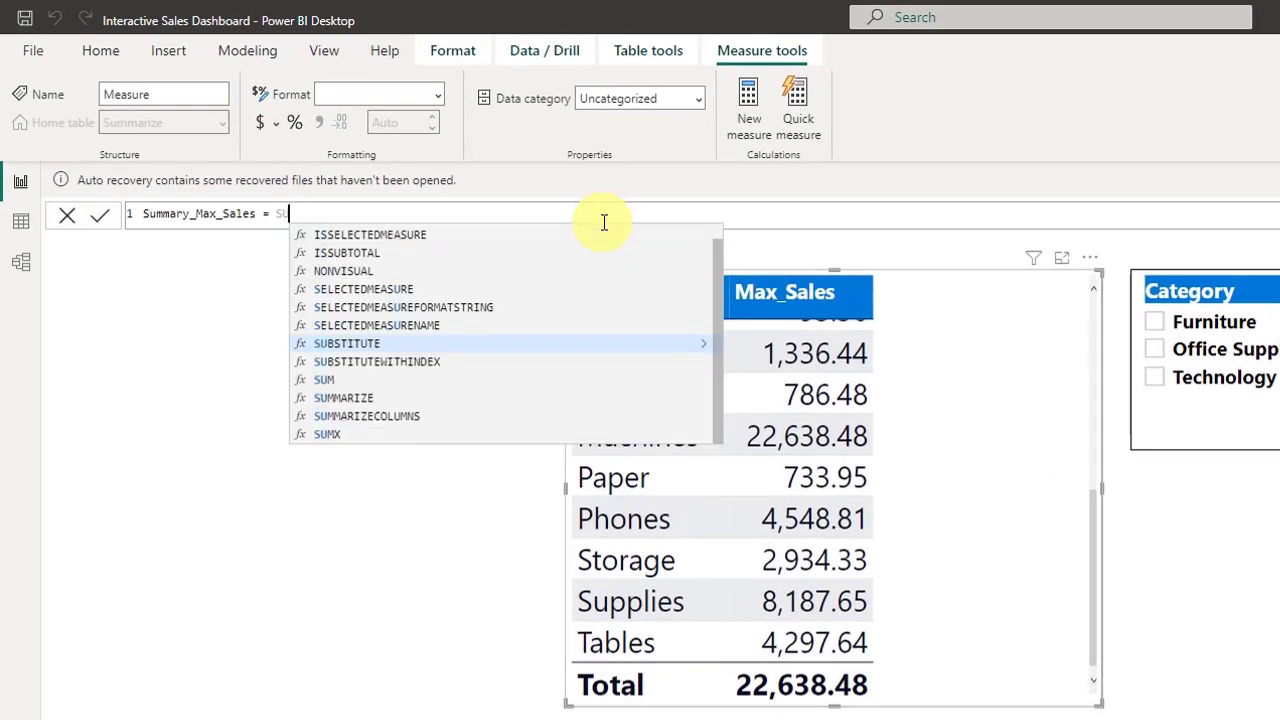
text(MX()
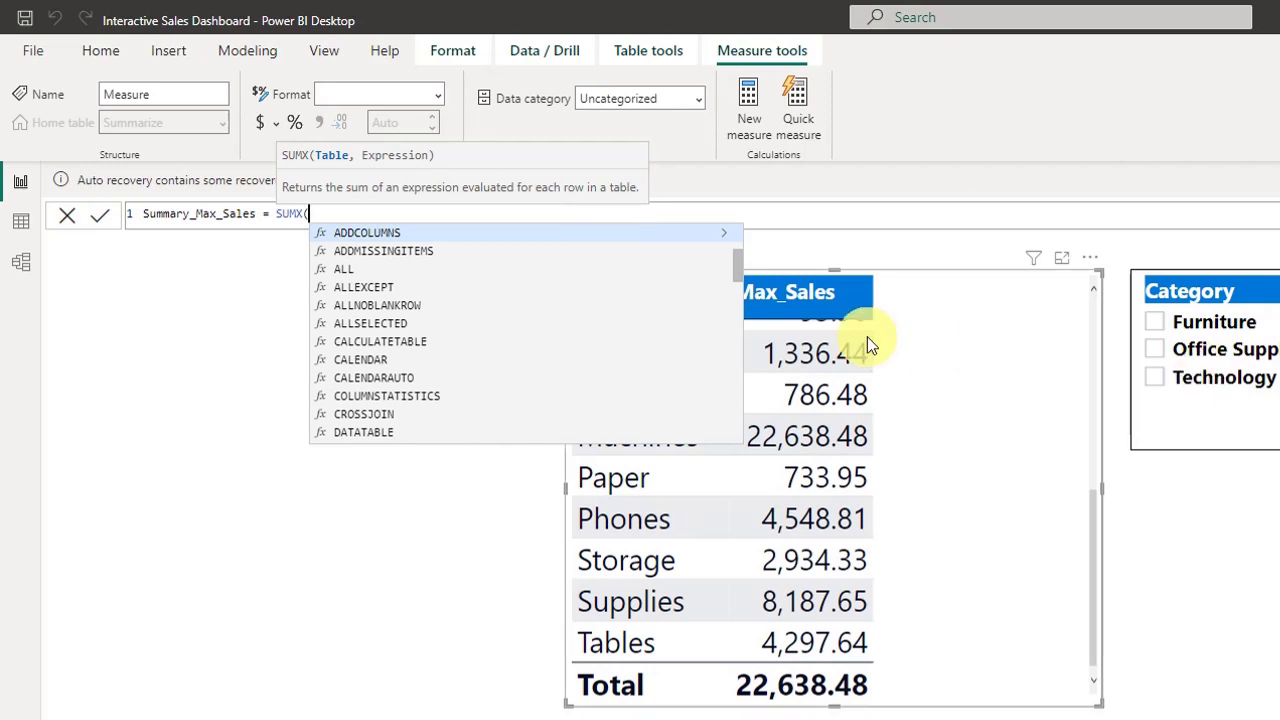
key(ctrl+v)
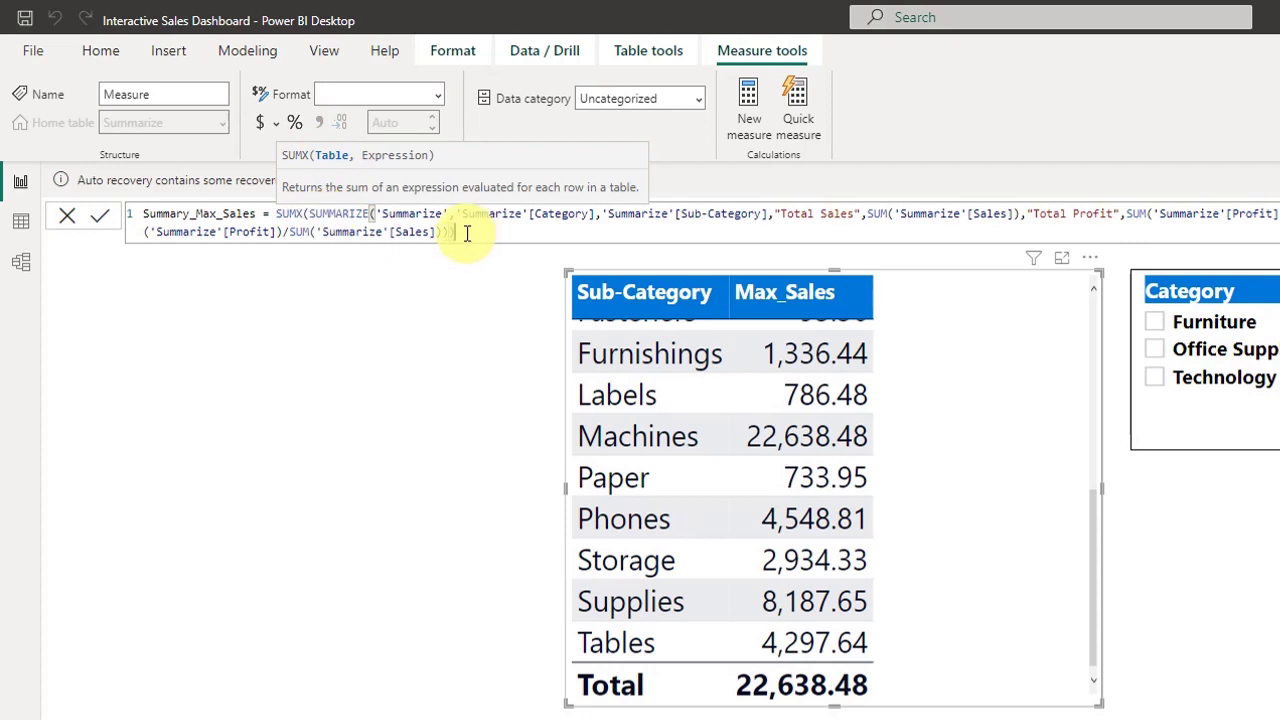
text())
text(,)
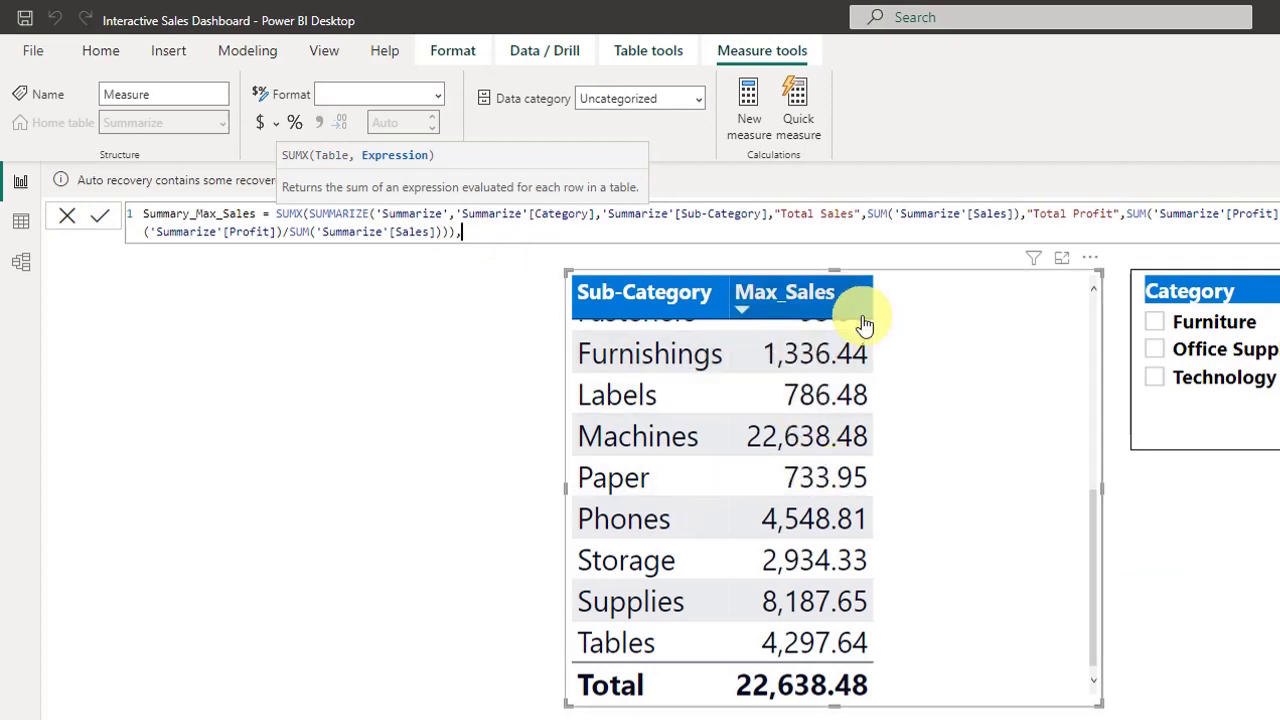
text(Max)
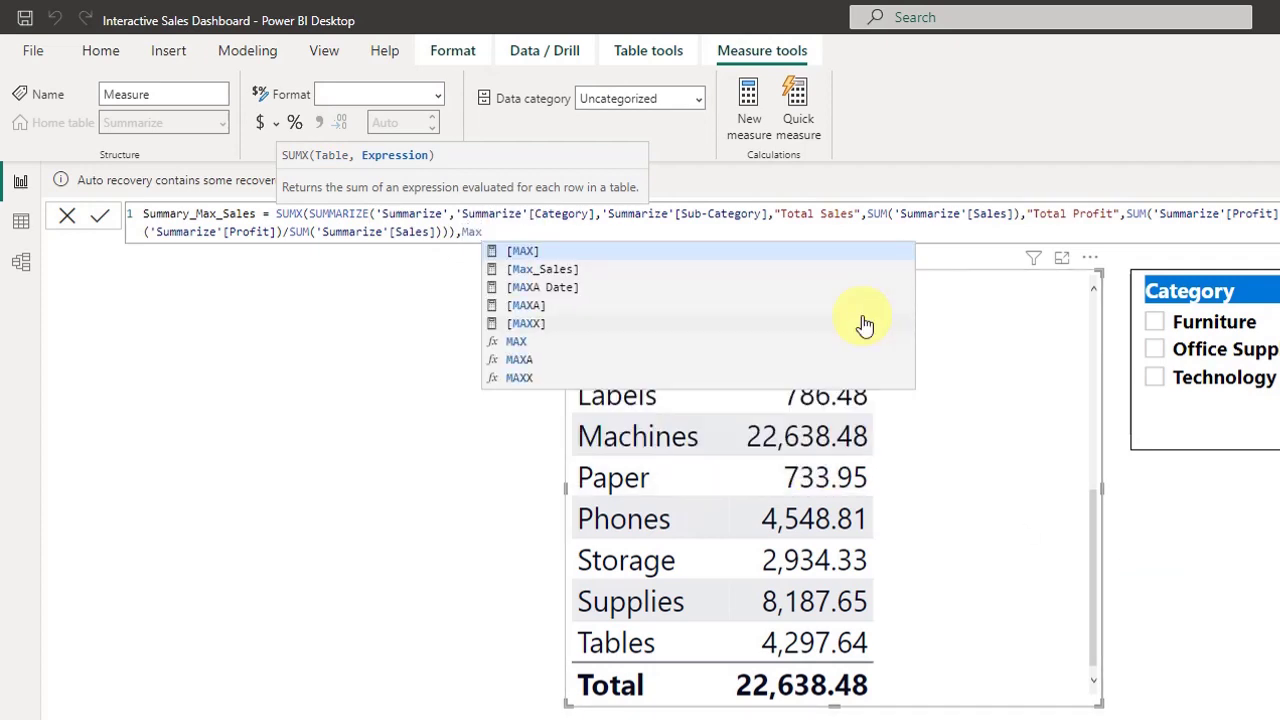
click(547, 271)
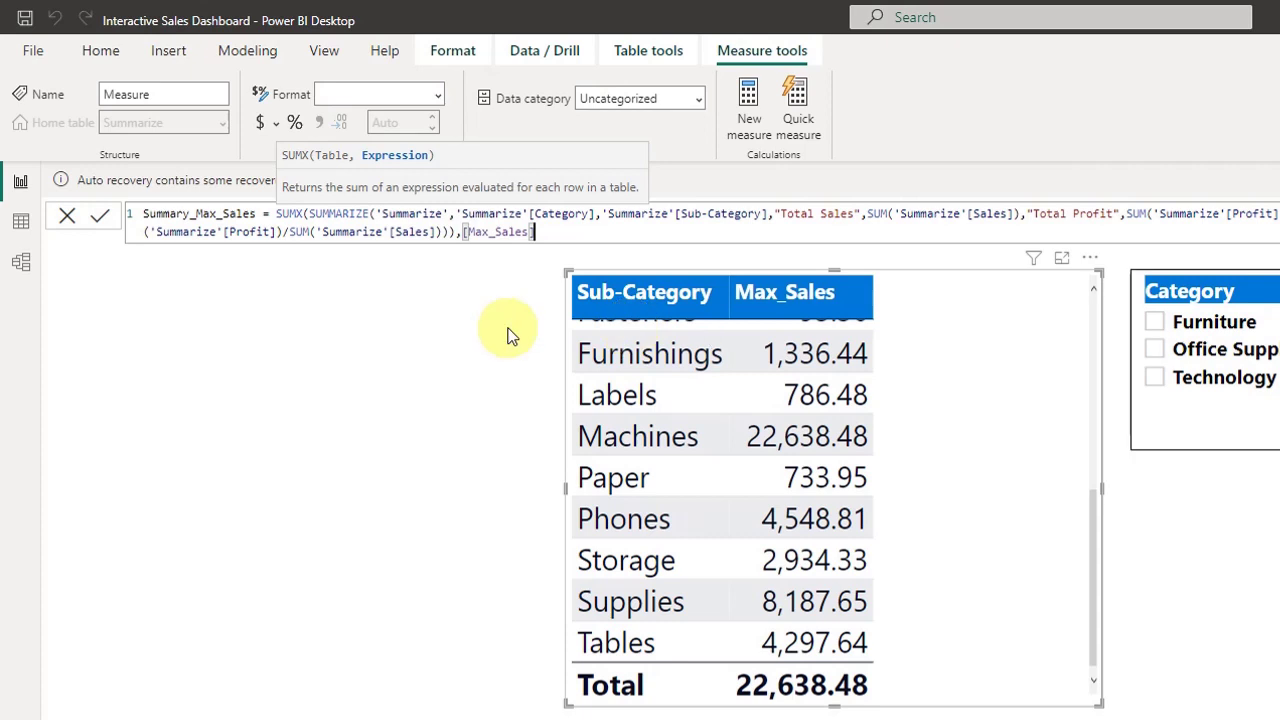
text())
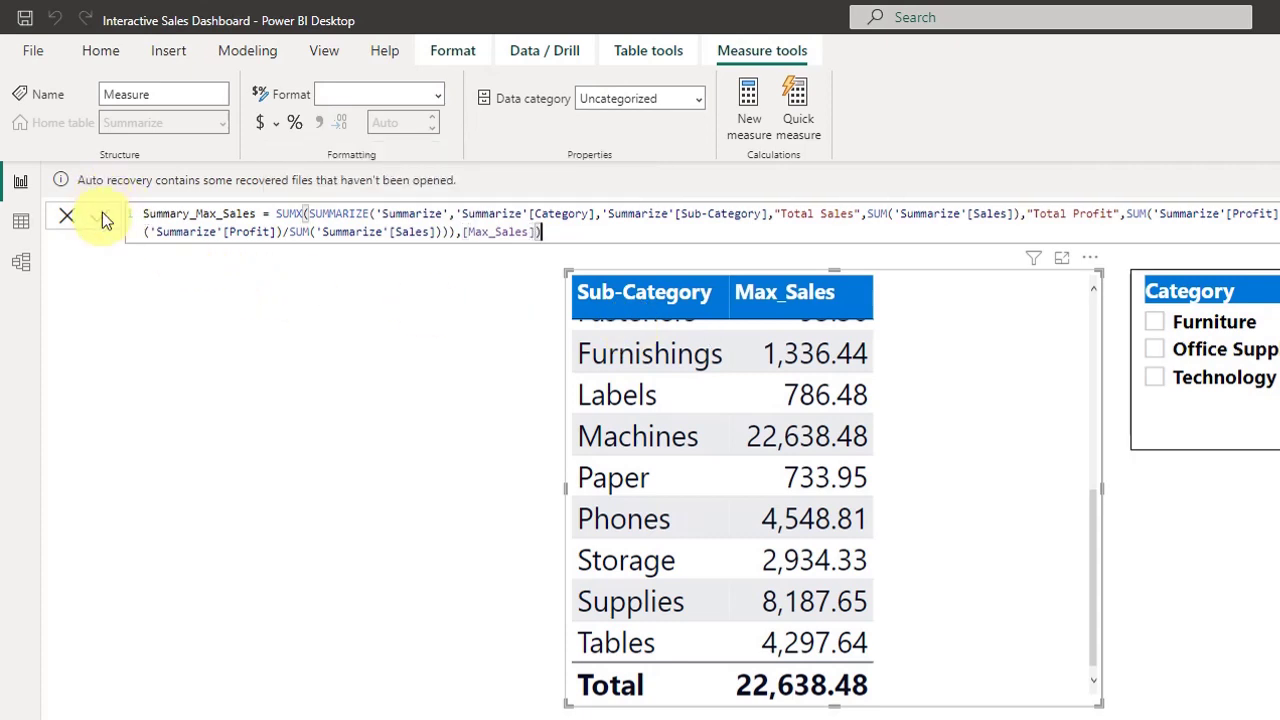
click(102, 220)
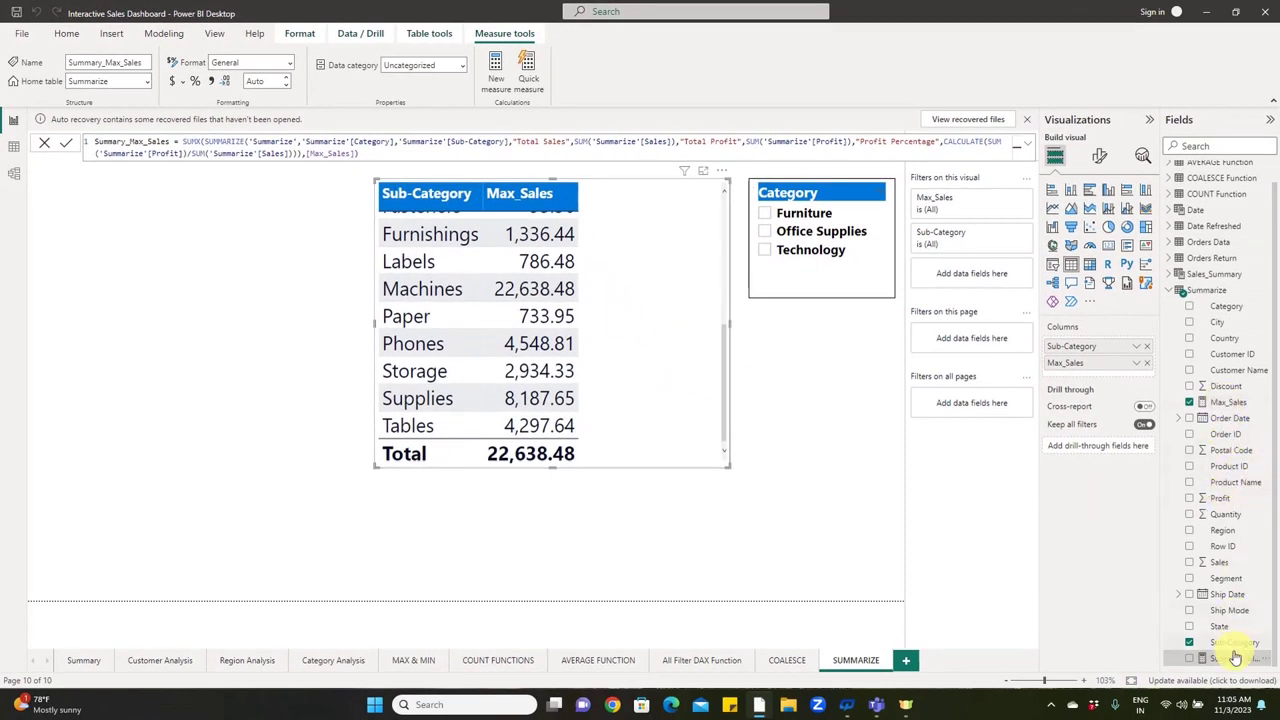
Step: Add Summary_Max_Sales as a table column and filter to Furniture, totalling 14,455.16 versus Max_Sales 4,416.17
drag(1235, 660, 651, 348)
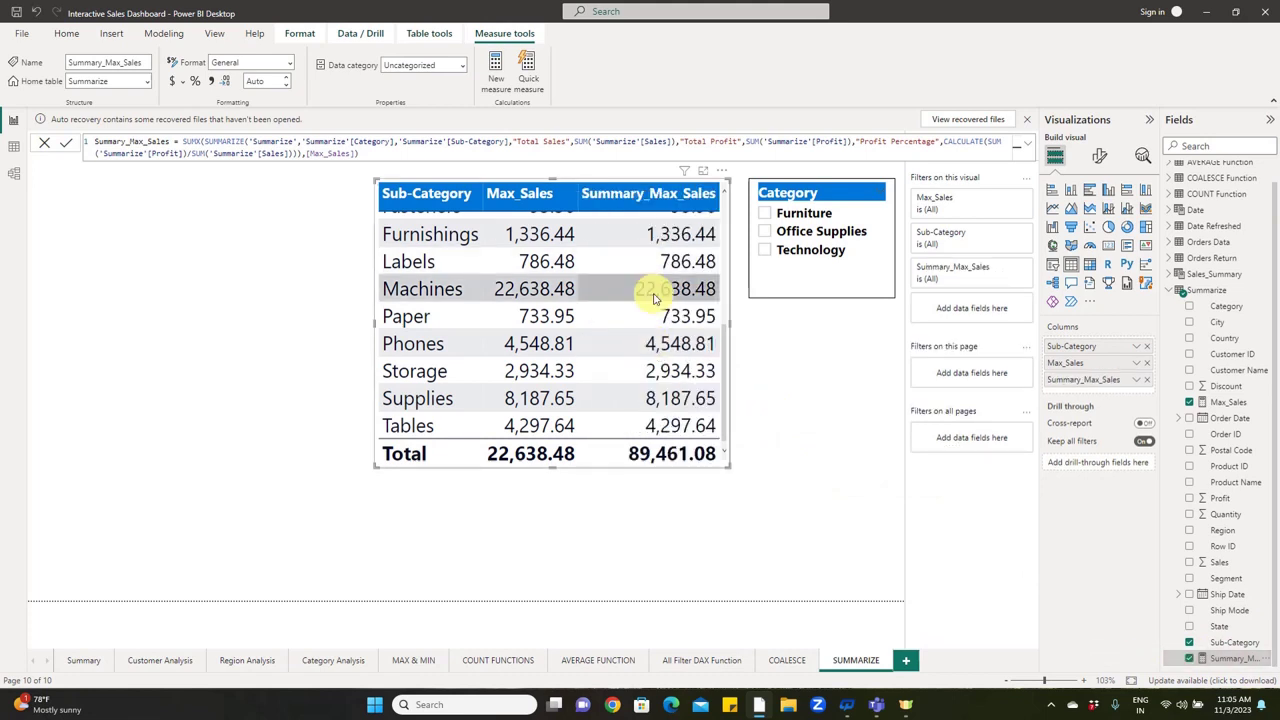
scroll(654, 292, up, 5)
scroll(654, 292, up, 2)
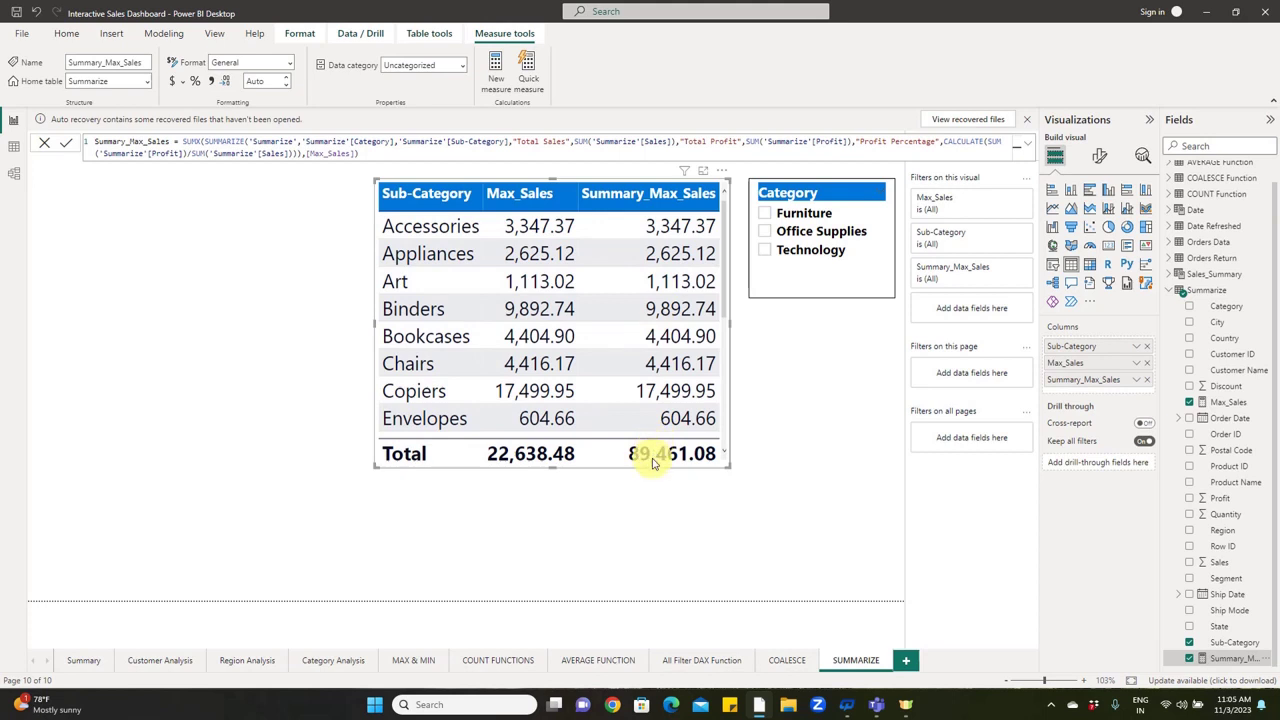
click(765, 215)
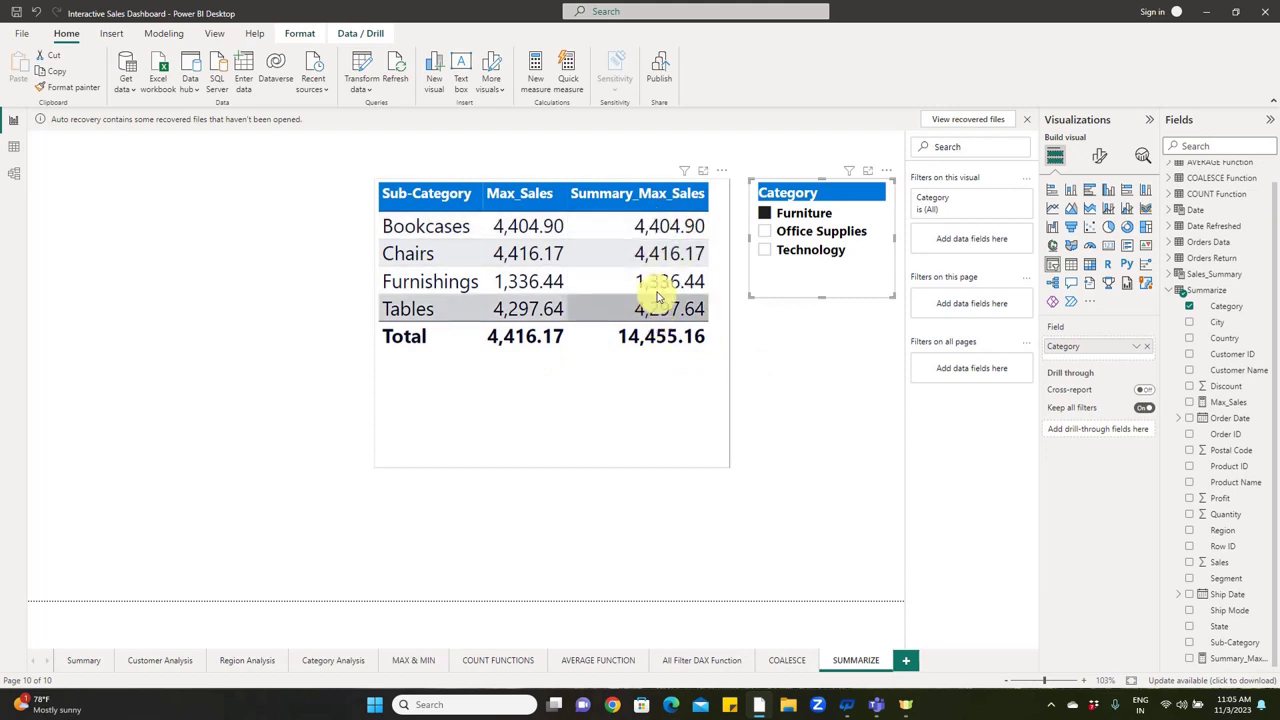
Step: Check the Office Supplies and Technology results, then clear the Category filter to show the 89,461.08 total
click(766, 235)
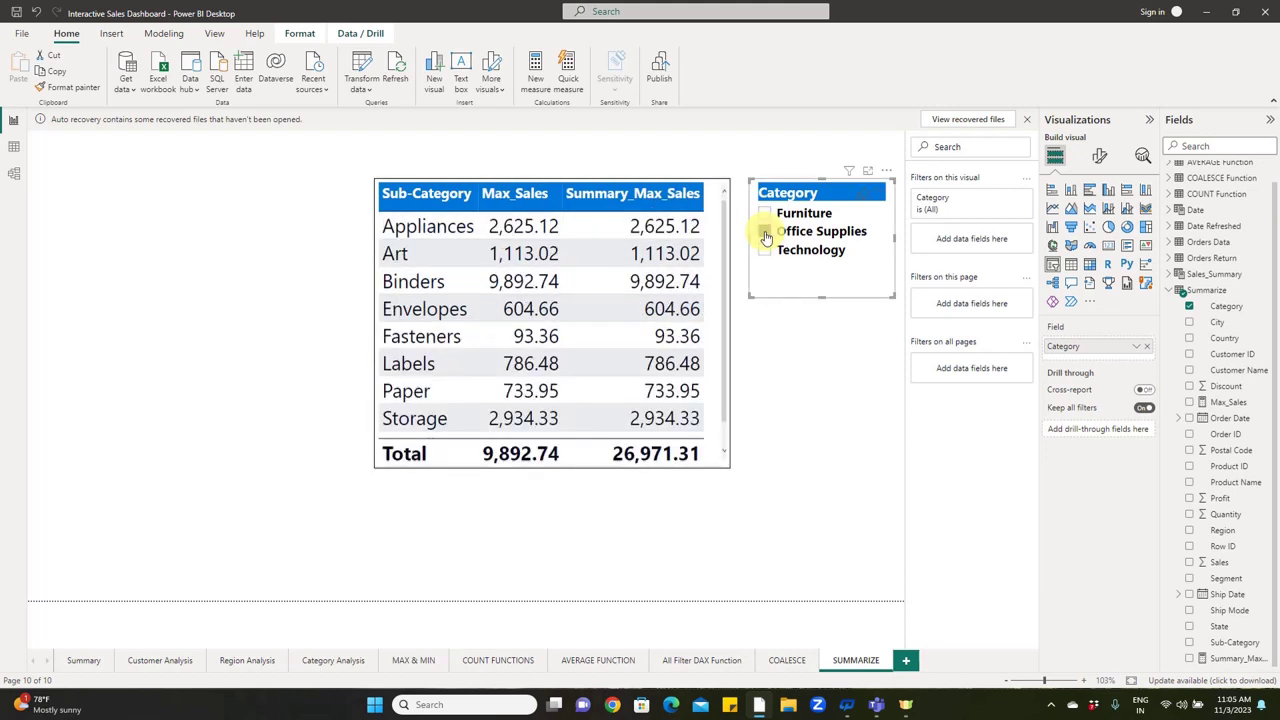
click(765, 250)
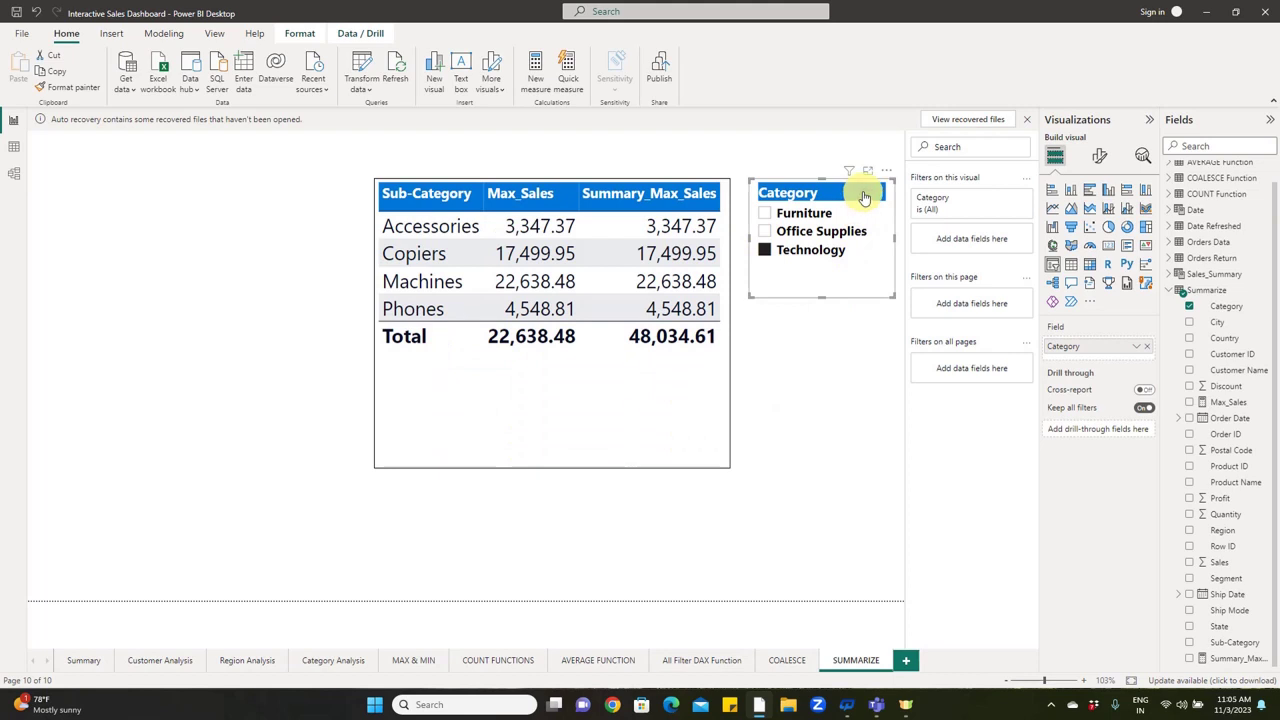
click(864, 195)
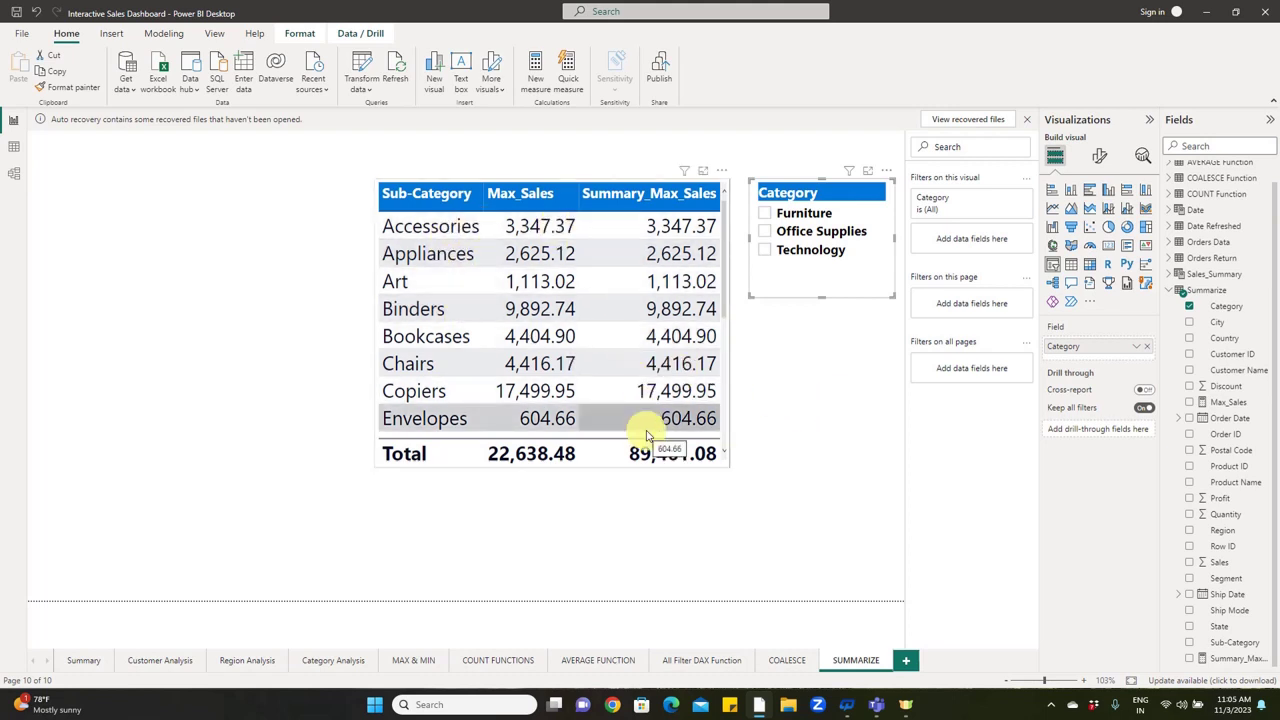
click(773, 452)
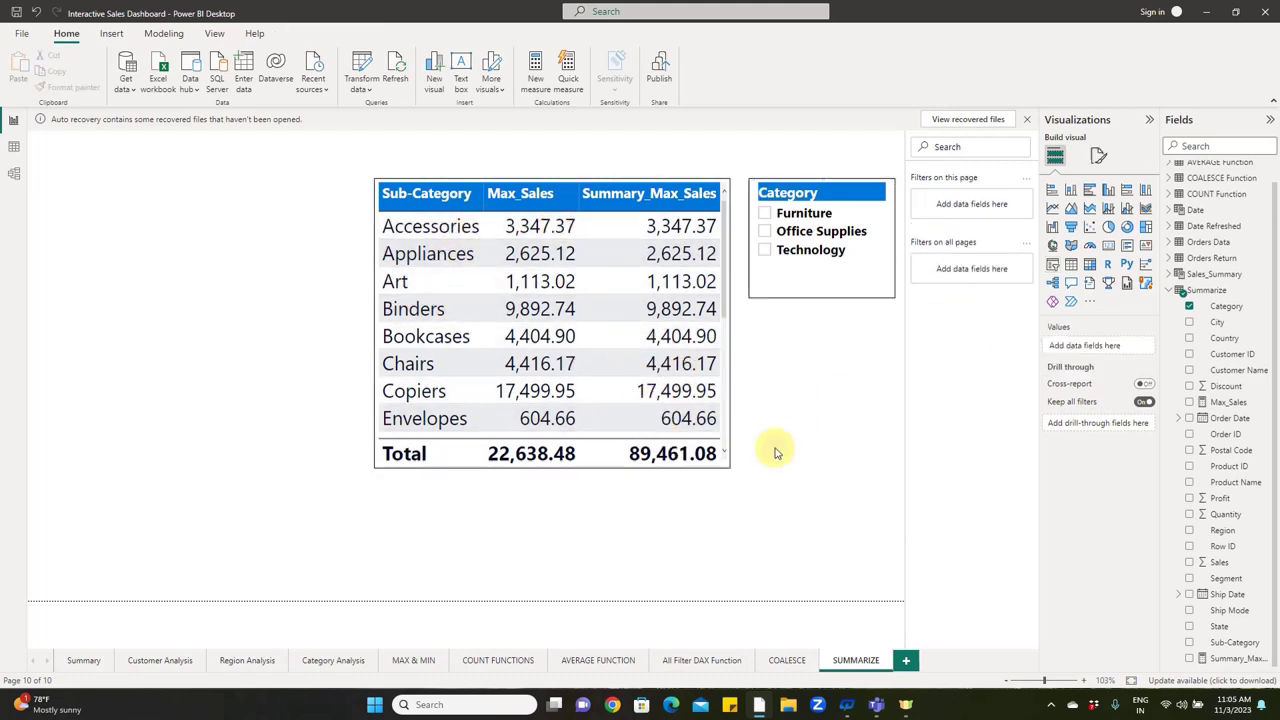